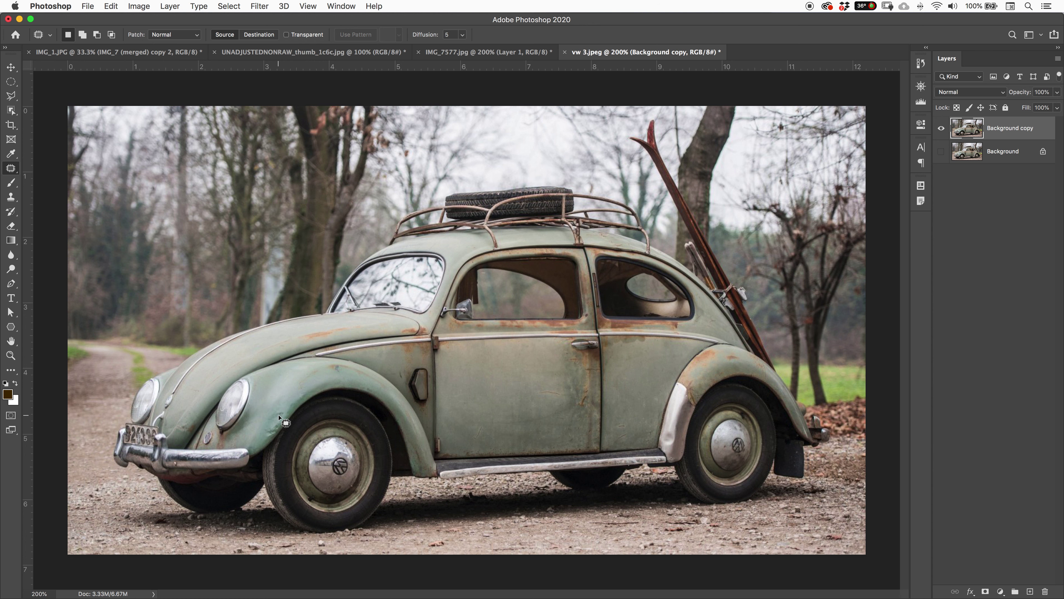
Step: Switch to the Spot Healing Brush, look at its brush settings, and choose the Content-Aware healing type
{"action": "right_click", "coordinate": [10, 168]}
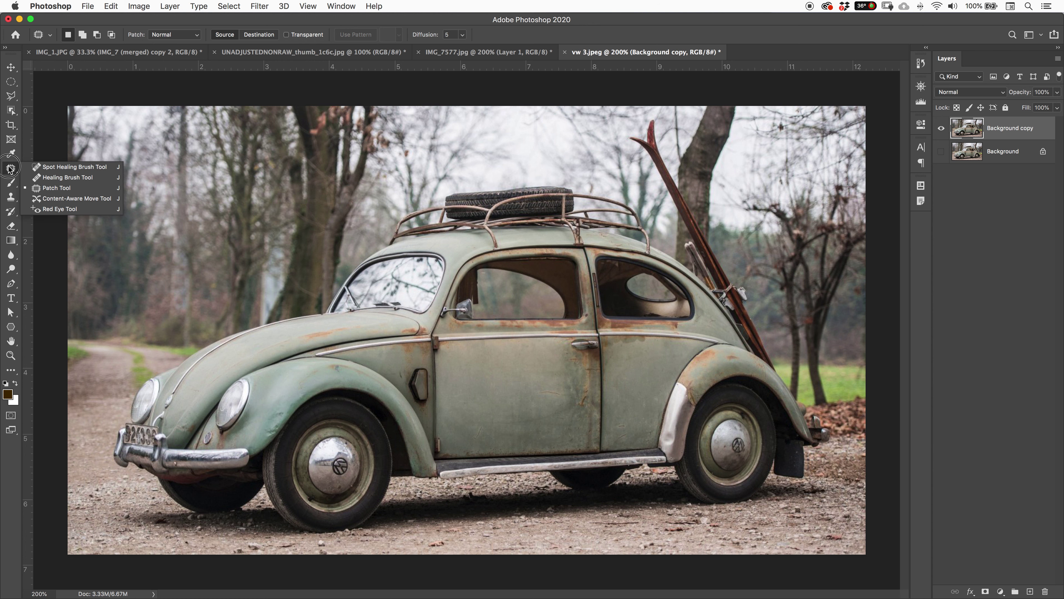
{"action": "left_click", "coordinate": [60, 168]}
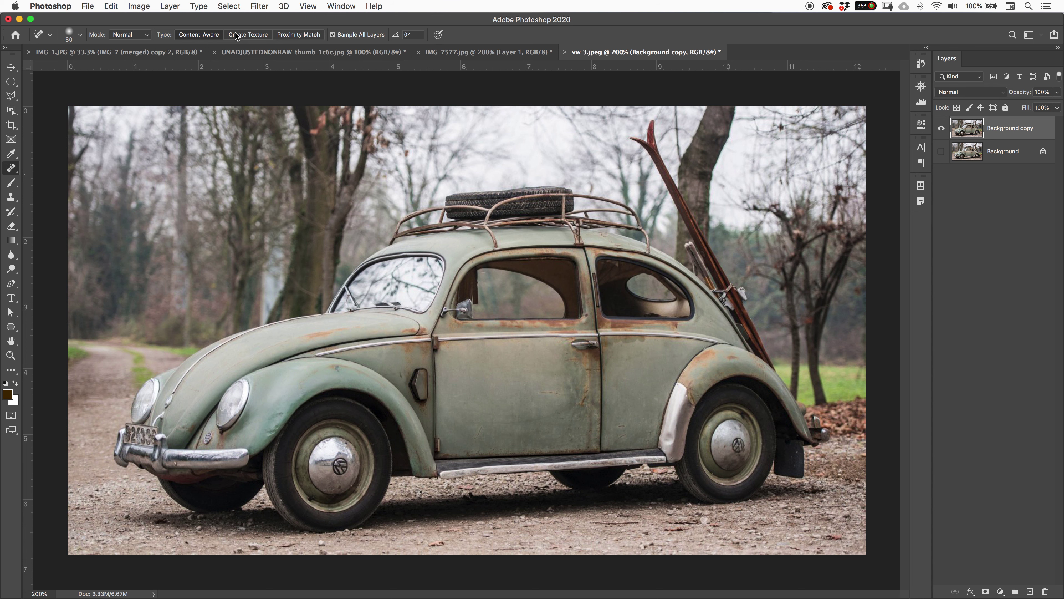
{"action": "left_click", "coordinate": [70, 36]}
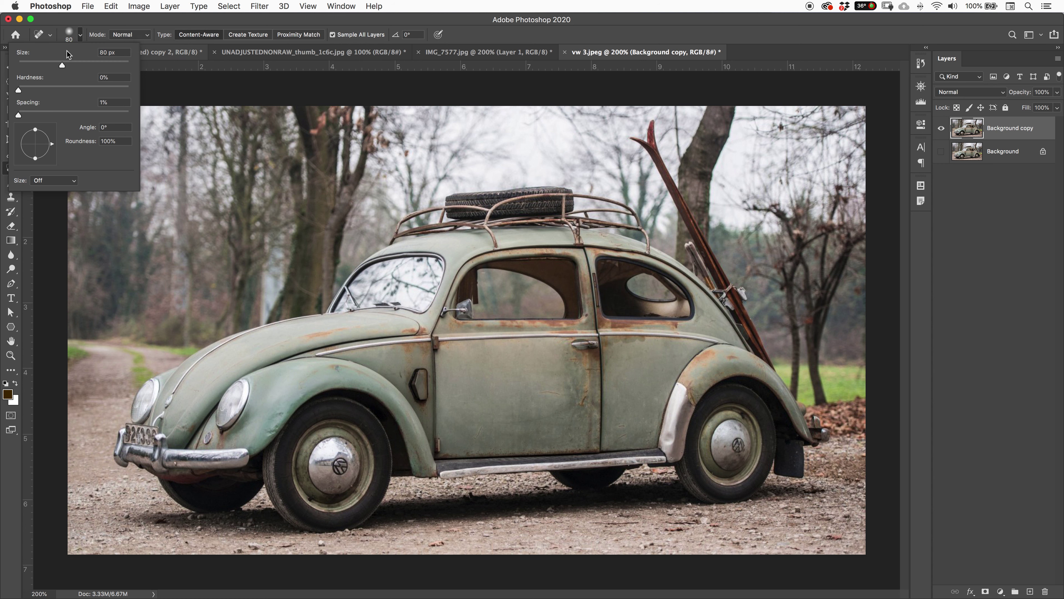
{"action": "left_click", "coordinate": [100, 27]}
{"action": "left_click", "coordinate": [193, 40]}
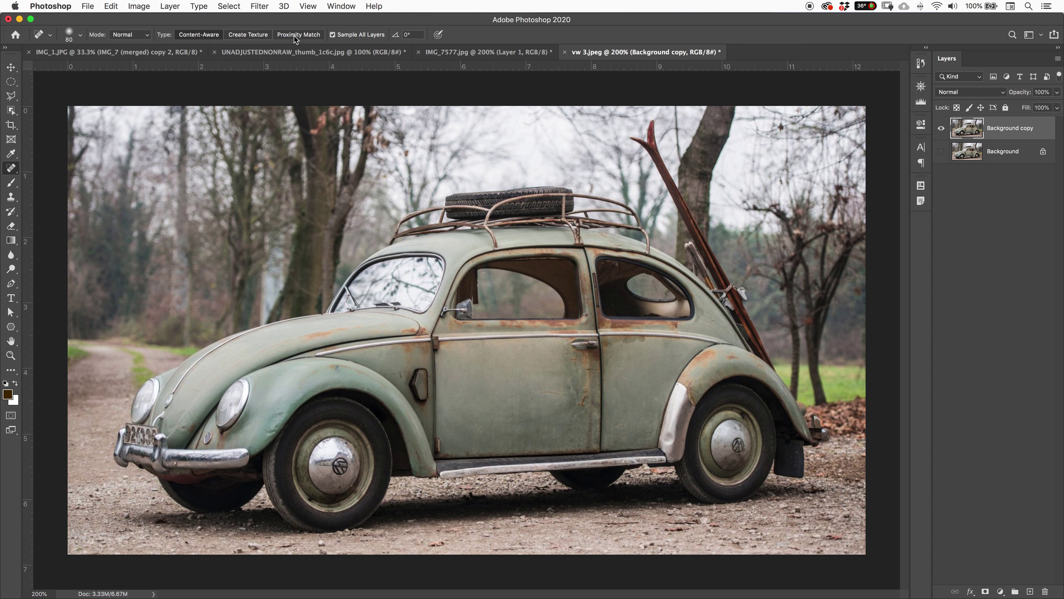
{"action": "left_click", "coordinate": [332, 35]}
{"action": "left_click_drag", "start_coordinate": [704, 202], "coordinate": [843, 478]}
{"action": "left_click", "coordinate": [1028, 590]}
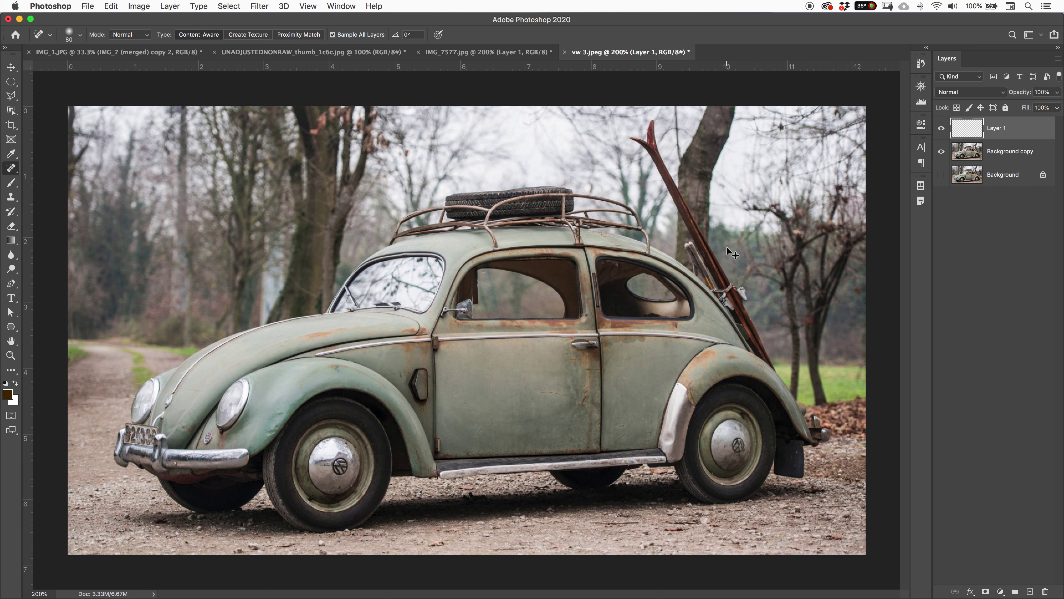
{"action": "key", "text": "super+z"}
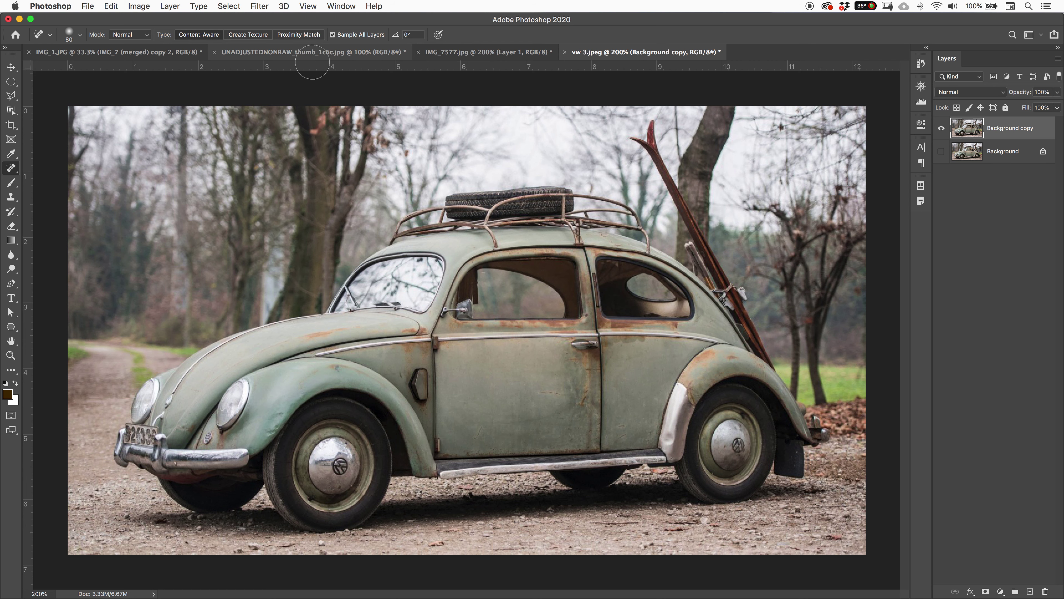
Step: Try to remove the dark hexagonal vent behind the front wheel with a 30 px Spot Healing Brush
{"action": "key", "text": "bracketleft"}
{"action": "key", "text": "bracketleft"}
{"action": "key", "text": "bracketleft"}
{"action": "key", "text": "bracketleft"}
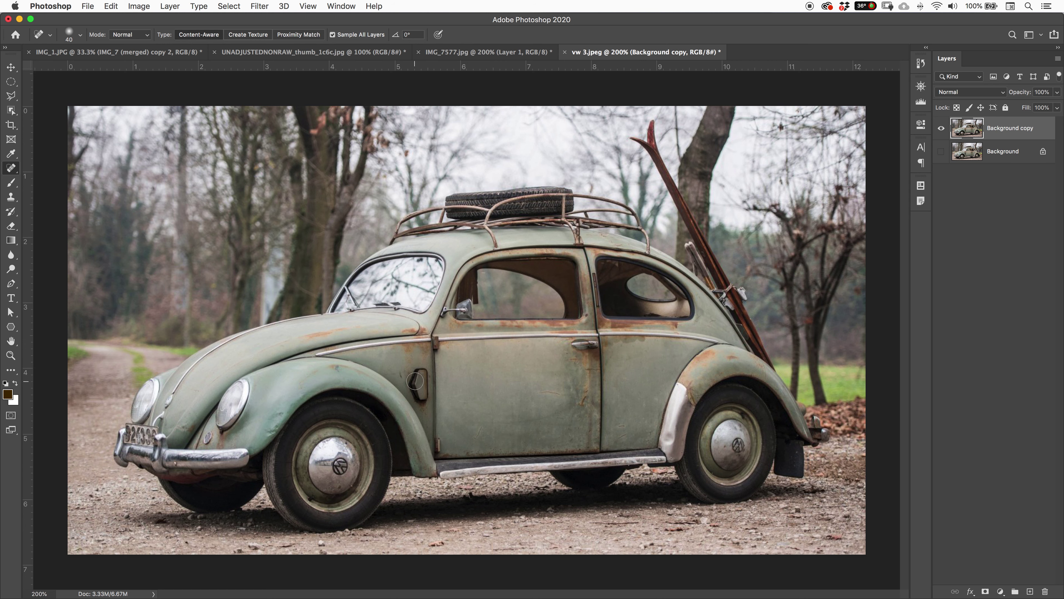
{"action": "key", "text": "super+equal"}
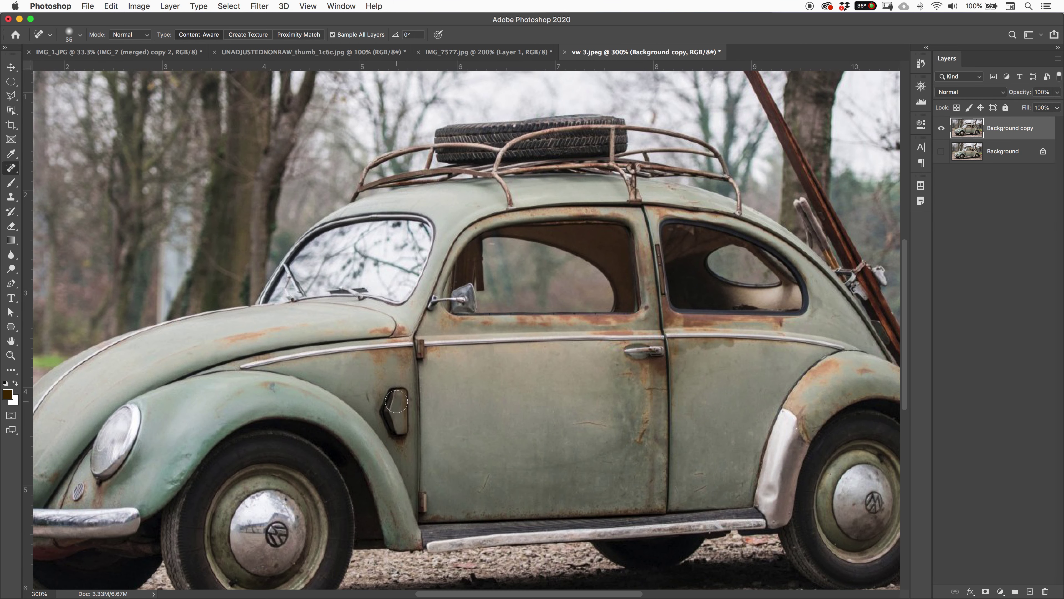
{"action": "key", "text": "bracketleft"}
{"action": "left_click_drag", "start_coordinate": [393, 396], "coordinate": [414, 461]}
Step: Try to remove the headlight on the near front fender with the Spot Healing Brush, undoing each attempt
{"action": "scroll", "coordinate": [397, 398], "scroll_direction": "left", "scroll_amount": 5}
{"action": "scroll", "coordinate": [397, 398], "scroll_direction": "down", "scroll_amount": 2}
{"action": "mouse_move", "coordinate": [250, 360]}
{"action": "left_mouse_down"}
{"action": "mouse_move", "coordinate": [223, 398]}
{"action": "mouse_move", "coordinate": [227, 419]}
{"action": "mouse_move", "coordinate": [245, 414]}
{"action": "mouse_move", "coordinate": [269, 374]}
{"action": "mouse_move", "coordinate": [267, 354]}
{"action": "mouse_move", "coordinate": [240, 373]}
{"action": "mouse_move", "coordinate": [237, 396]}
{"action": "mouse_move", "coordinate": [260, 384]}
{"action": "left_mouse_up"}
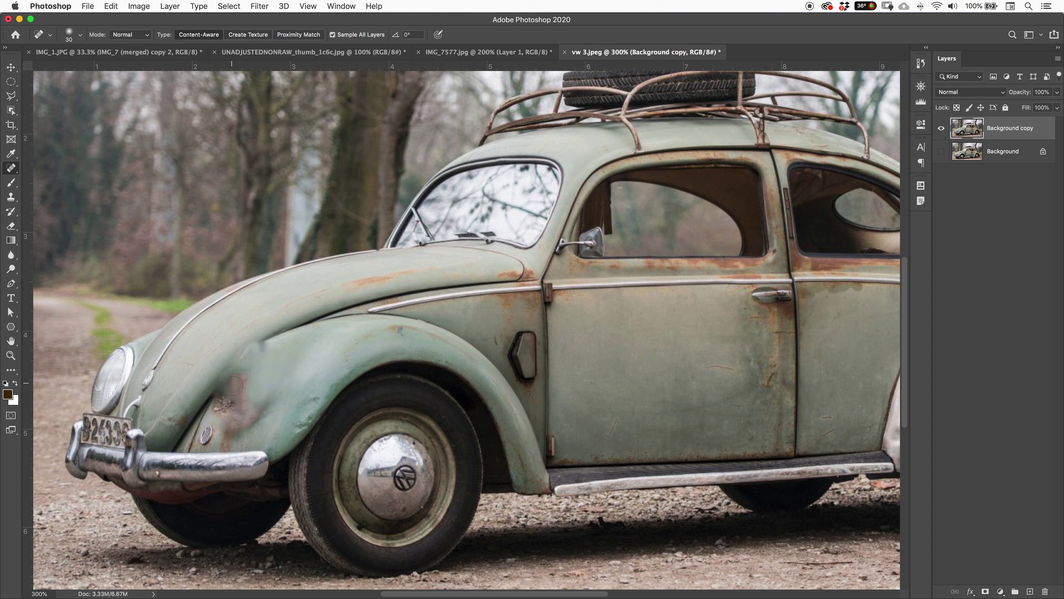
{"action": "key", "text": "super+z"}
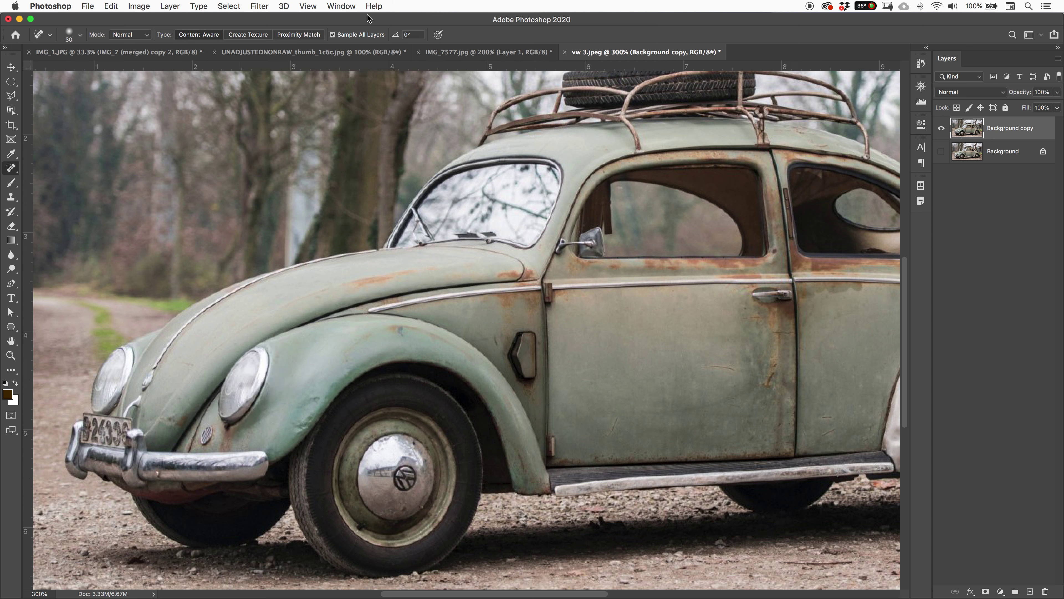
{"action": "mouse_move", "coordinate": [263, 356]}
{"action": "left_mouse_down"}
{"action": "mouse_move", "coordinate": [258, 390]}
{"action": "mouse_move", "coordinate": [235, 414]}
{"action": "left_mouse_up"}
{"action": "key", "text": "super+z"}
Step: Try to heal away the hexagonal vent ahead of the door with the Proximity Match type
{"action": "mouse_move", "coordinate": [521, 335]}
{"action": "left_mouse_down"}
{"action": "mouse_move", "coordinate": [517, 365]}
{"action": "mouse_move", "coordinate": [533, 392]}
{"action": "mouse_move", "coordinate": [528, 335]}
{"action": "mouse_move", "coordinate": [534, 376]}
{"action": "left_mouse_up"}
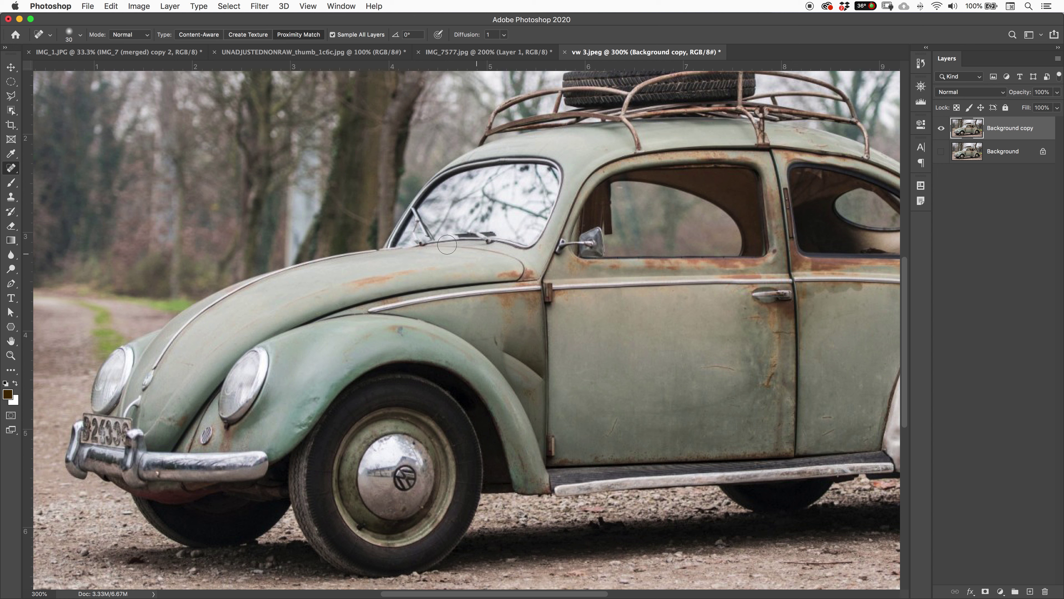
{"action": "left_click_drag", "start_coordinate": [506, 348], "coordinate": [538, 380]}
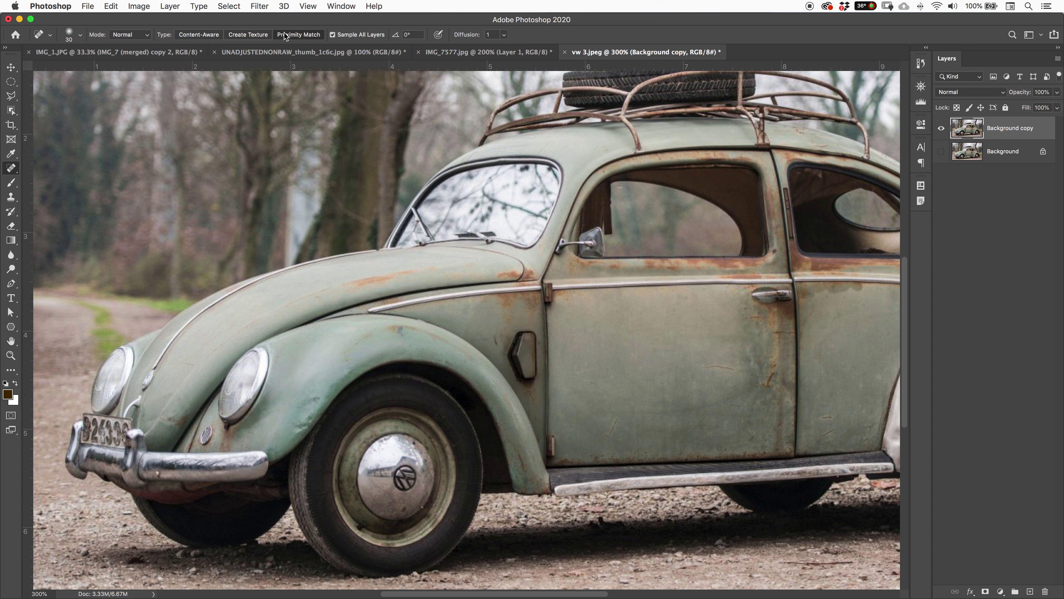
Step: Reduce the brush to 15 px and heal small blemishes and scratches on the hood, front fender and door with Proximity Match
{"action": "key", "text": "bracketleft"}
{"action": "key", "text": "bracketleft"}
{"action": "key", "text": "bracketleft"}
{"action": "mouse_move", "coordinate": [352, 281]}
{"action": "left_mouse_down"}
{"action": "mouse_move", "coordinate": [411, 276]}
{"action": "mouse_move", "coordinate": [335, 285]}
{"action": "left_mouse_up"}
{"action": "left_click", "coordinate": [401, 331]}
{"action": "left_click", "coordinate": [390, 329]}
{"action": "left_click_drag", "start_coordinate": [367, 337], "coordinate": [369, 338]}
{"action": "left_click_drag", "start_coordinate": [696, 366], "coordinate": [742, 370]}
{"action": "left_click_drag", "start_coordinate": [614, 421], "coordinate": [607, 435]}
{"action": "left_click", "coordinate": [603, 173]}
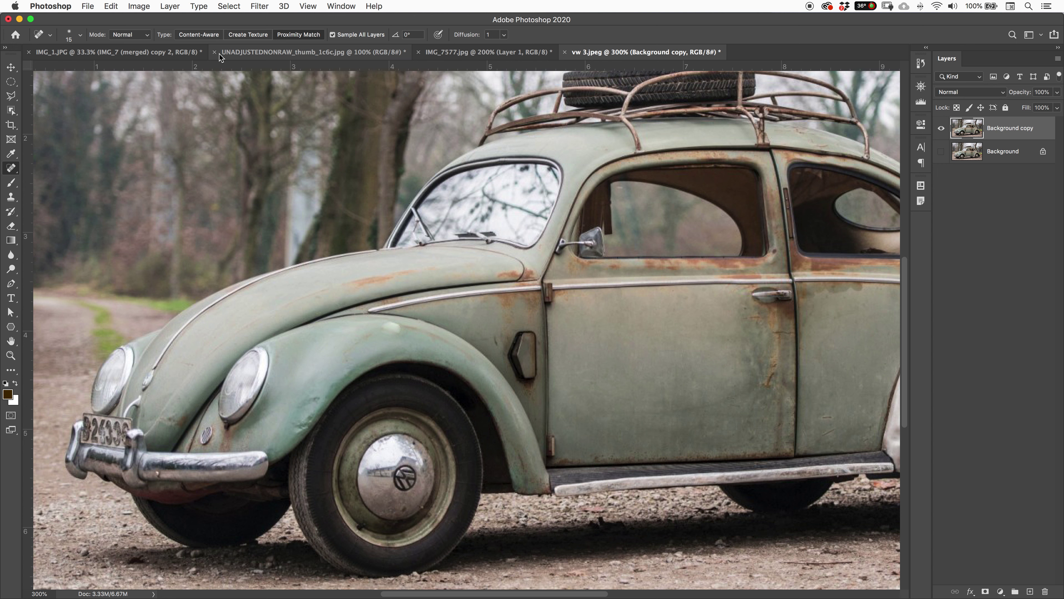
Step: Try to remove the hexagonal vent with the Content-Aware type, and undo those healing strokes
{"action": "left_click", "coordinate": [198, 34]}
{"action": "mouse_move", "coordinate": [517, 334]}
{"action": "left_mouse_down"}
{"action": "mouse_move", "coordinate": [528, 383]}
{"action": "mouse_move", "coordinate": [520, 344]}
{"action": "mouse_move", "coordinate": [533, 344]}
{"action": "mouse_move", "coordinate": [534, 375]}
{"action": "mouse_move", "coordinate": [523, 348]}
{"action": "mouse_move", "coordinate": [521, 375]}
{"action": "mouse_move", "coordinate": [531, 390]}
{"action": "left_mouse_up"}
{"action": "mouse_move", "coordinate": [512, 352]}
{"action": "left_mouse_down"}
{"action": "mouse_move", "coordinate": [526, 384]}
{"action": "mouse_move", "coordinate": [515, 352]}
{"action": "mouse_move", "coordinate": [515, 377]}
{"action": "left_mouse_up"}
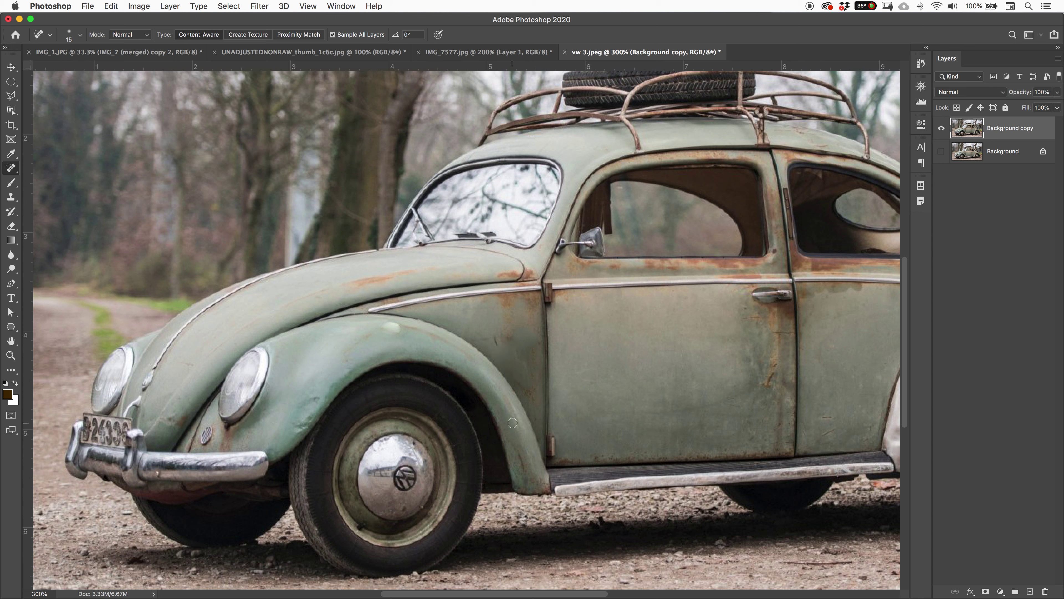
{"action": "left_click_drag", "start_coordinate": [14, 171], "coordinate": [63, 178]}
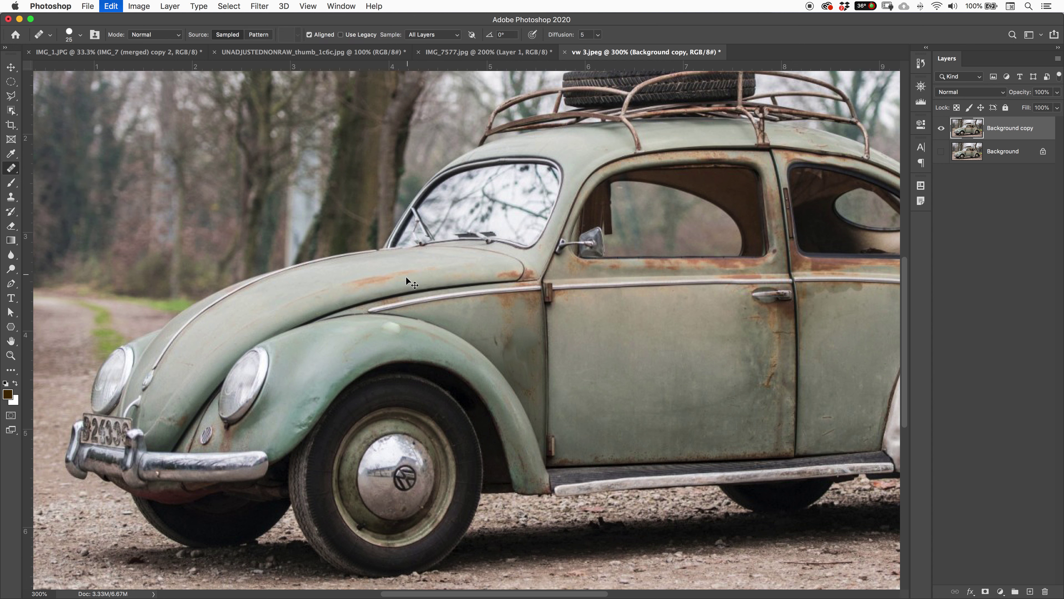
{"action": "key", "text": "super+z"}
{"action": "key", "text": "super+z"}
{"action": "key", "text": "super+z"}
Step: Switch to the Healing Brush, sample clean paint on the door, and paint over the hexagonal vent to remove it
{"action": "left_click_drag", "start_coordinate": [13, 169], "coordinate": [80, 179]}
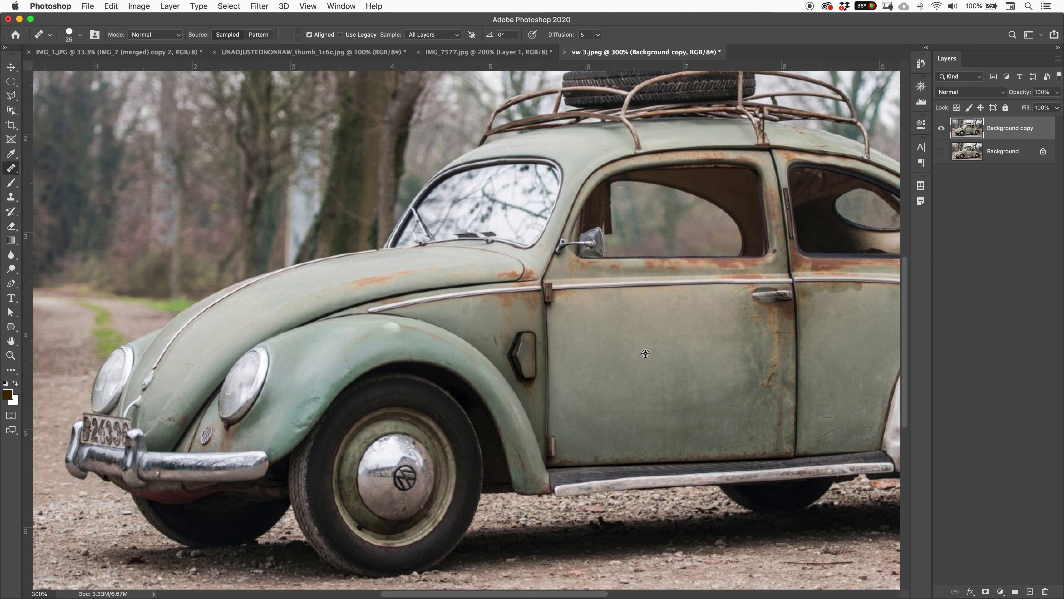
{"action": "left_click", "coordinate": [663, 352], "text": "alt"}
{"action": "mouse_move", "coordinate": [534, 336]}
{"action": "left_mouse_down"}
{"action": "mouse_move", "coordinate": [528, 371]}
{"action": "mouse_move", "coordinate": [522, 335]}
{"action": "mouse_move", "coordinate": [516, 361]}
{"action": "mouse_move", "coordinate": [528, 385]}
{"action": "mouse_move", "coordinate": [509, 335]}
{"action": "left_mouse_up"}
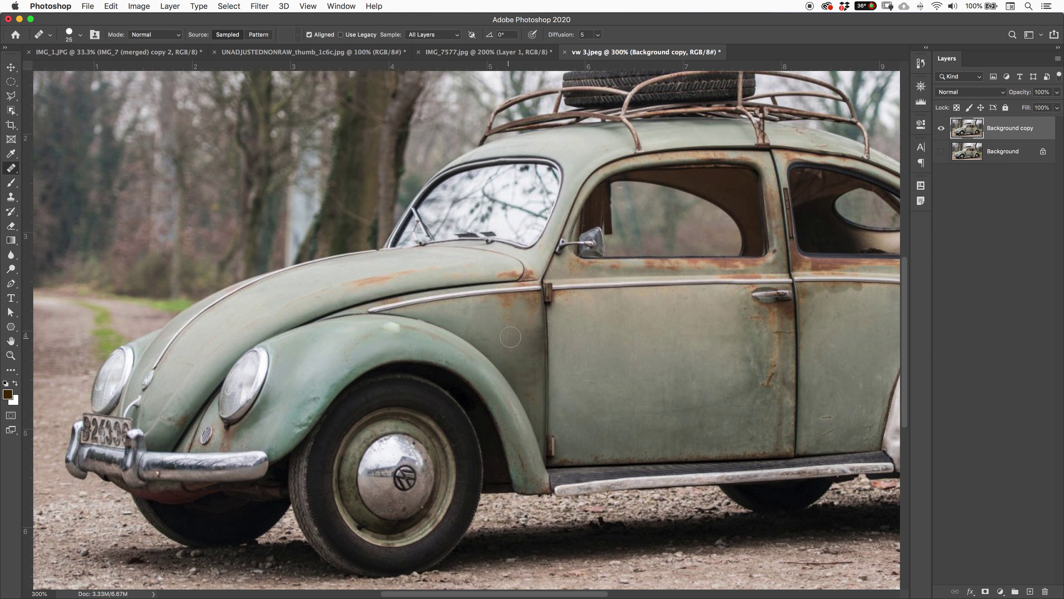
Step: Heal the remaining small marks across the front door panel with the Healing Brush
{"action": "left_click_drag", "start_coordinate": [660, 348], "coordinate": [666, 346]}
{"action": "left_click", "coordinate": [596, 328]}
{"action": "left_click", "coordinate": [602, 379]}
{"action": "left_click", "coordinate": [654, 361]}
{"action": "left_click", "coordinate": [625, 363]}
{"action": "left_click", "coordinate": [581, 370]}
Step: Try to heal the rust streak along the door's rear edge using sampled door paint, and undo the stroke
{"action": "left_click", "coordinate": [670, 361], "text": "alt"}
{"action": "mouse_move", "coordinate": [775, 388]}
{"action": "left_mouse_down"}
{"action": "mouse_move", "coordinate": [768, 340]}
{"action": "mouse_move", "coordinate": [778, 338]}
{"action": "mouse_move", "coordinate": [752, 324]}
{"action": "mouse_move", "coordinate": [775, 319]}
{"action": "mouse_move", "coordinate": [806, 361]}
{"action": "mouse_move", "coordinate": [808, 396]}
{"action": "left_mouse_up"}
{"action": "key", "text": "super+z"}
Step: Select the door panel below the chrome trim with the Polygonal Lasso, following its seams and bottom edge
{"action": "key", "text": "l"}
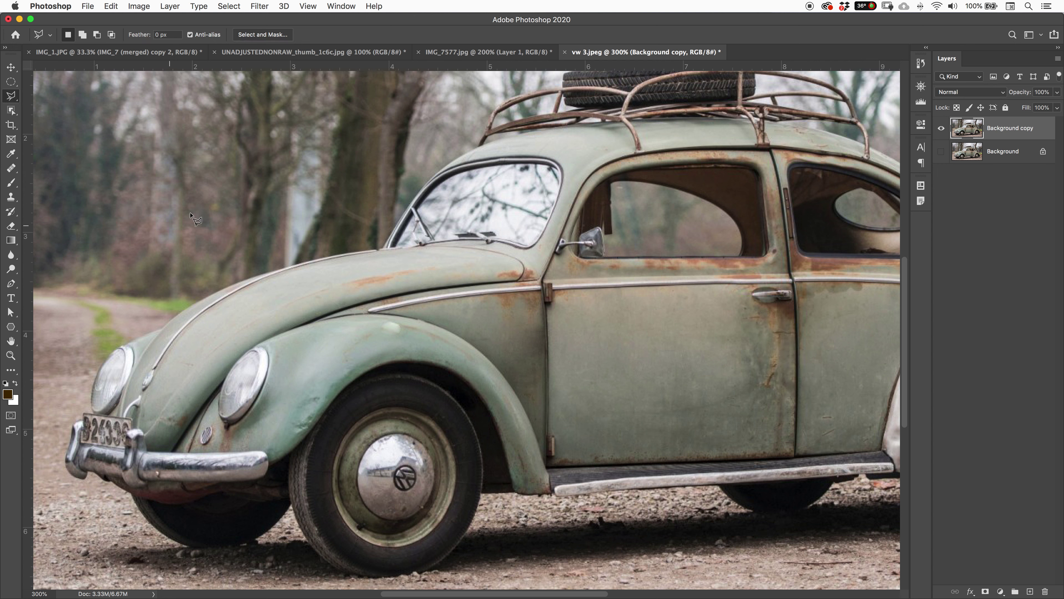
{"action": "left_click", "coordinate": [792, 284]}
{"action": "left_click", "coordinate": [794, 301]}
{"action": "left_click", "coordinate": [795, 334]}
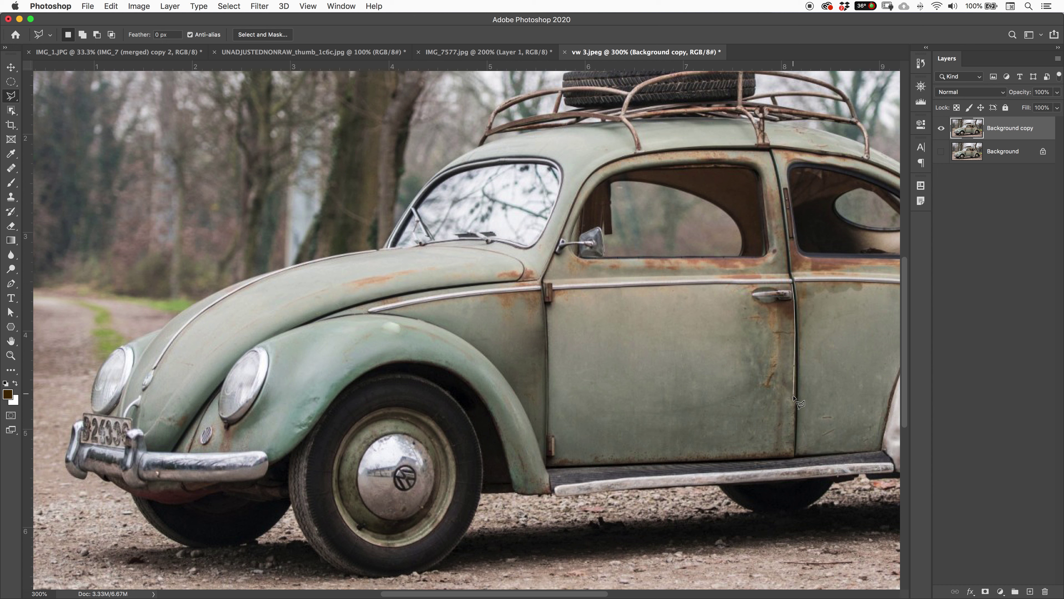
{"action": "left_click", "coordinate": [796, 416]}
{"action": "left_click", "coordinate": [795, 456]}
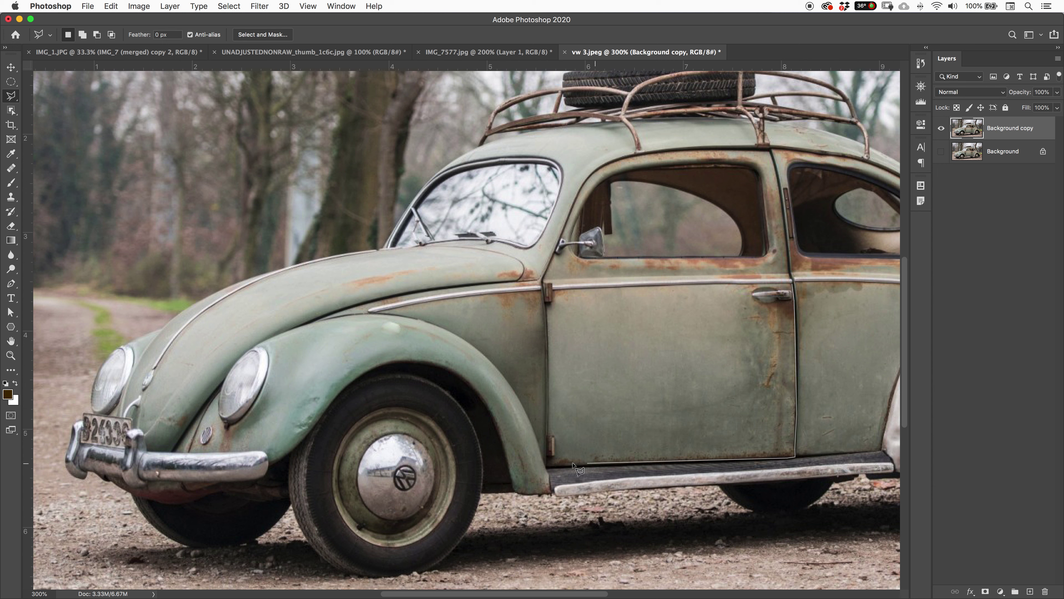
{"action": "left_click", "coordinate": [547, 463]}
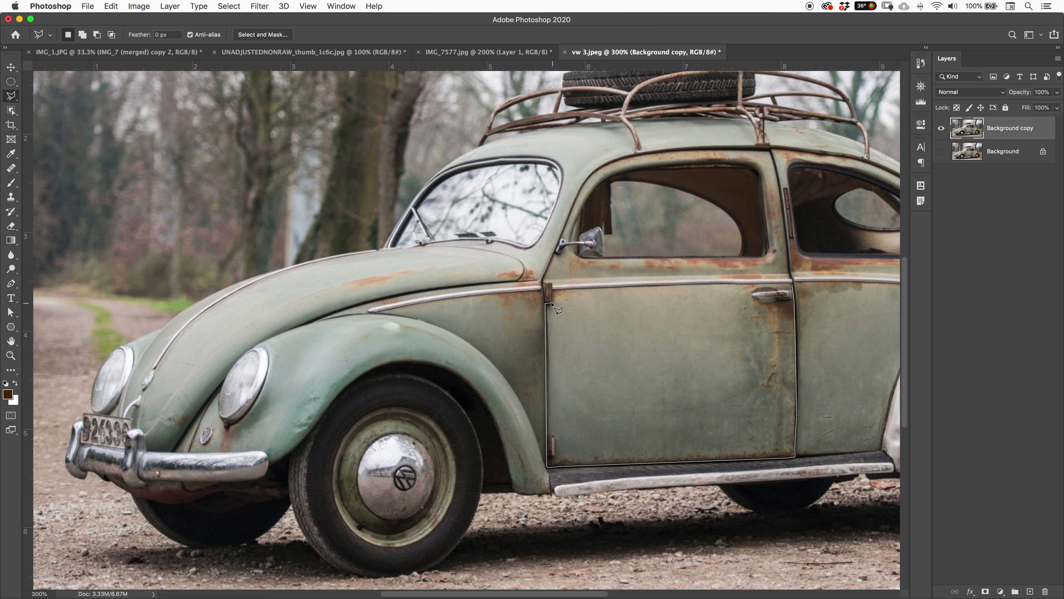
{"action": "left_click", "coordinate": [553, 291]}
{"action": "left_click", "coordinate": [792, 285]}
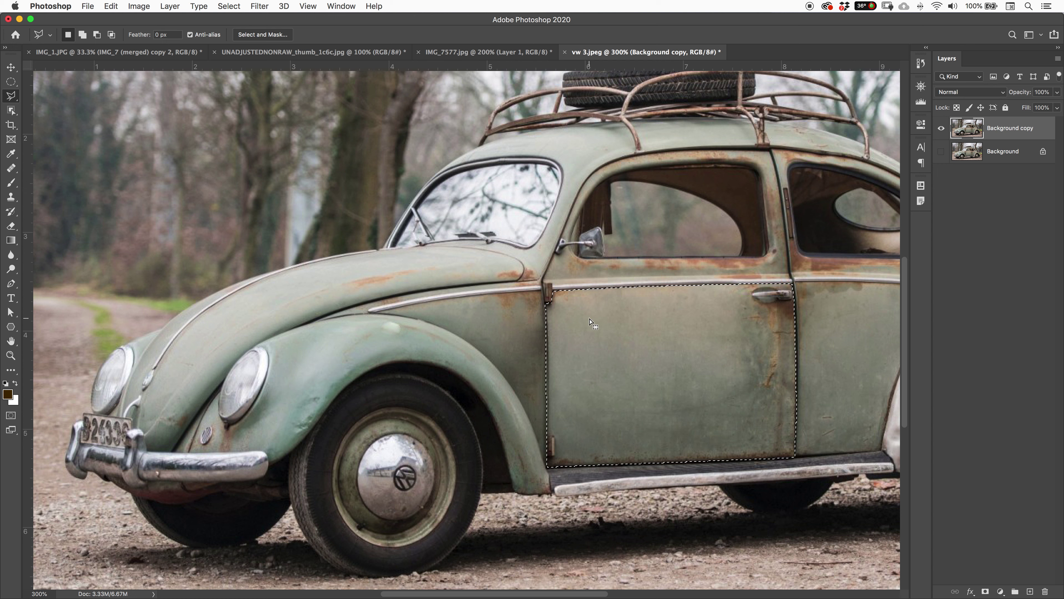
Step: Heal away the door handle and rust streaks inside the selection with the Healing Brush, and deselect the panel
{"action": "key", "text": "j"}
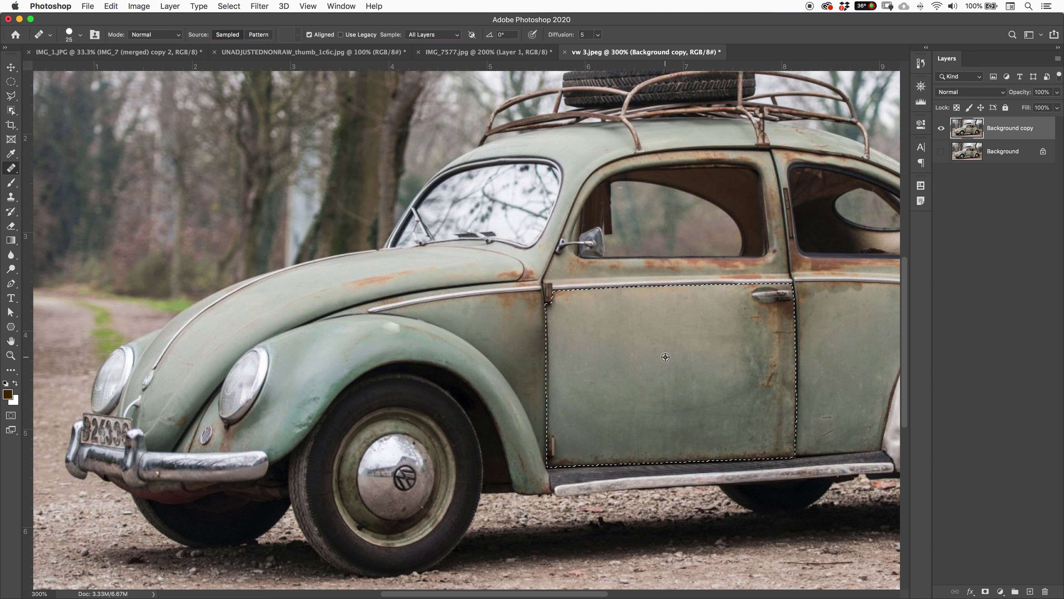
{"action": "left_click", "coordinate": [777, 301]}
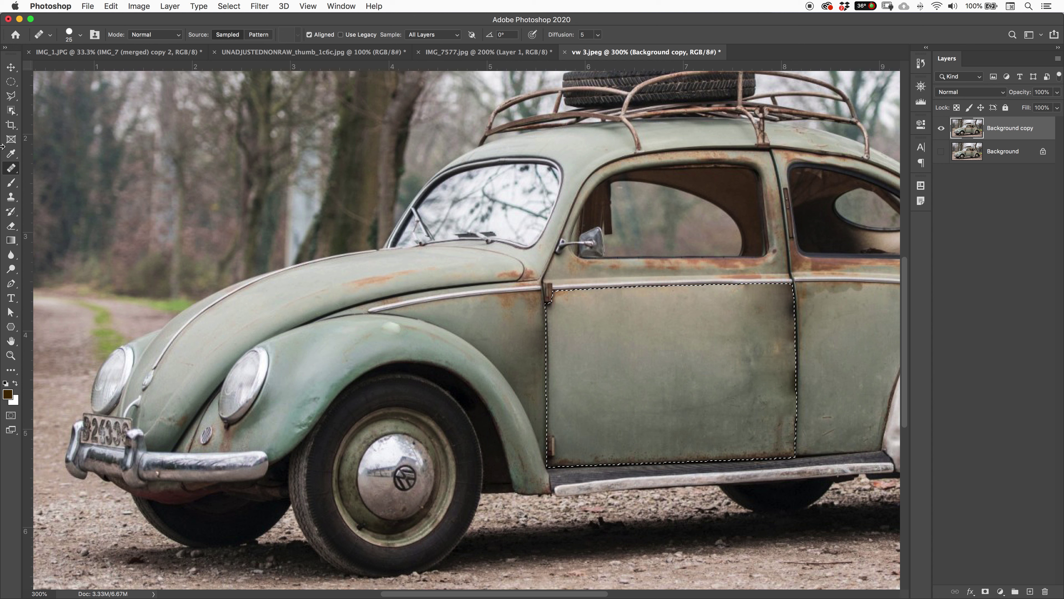
{"action": "left_click", "coordinate": [12, 169]}
{"action": "left_click", "coordinate": [67, 177]}
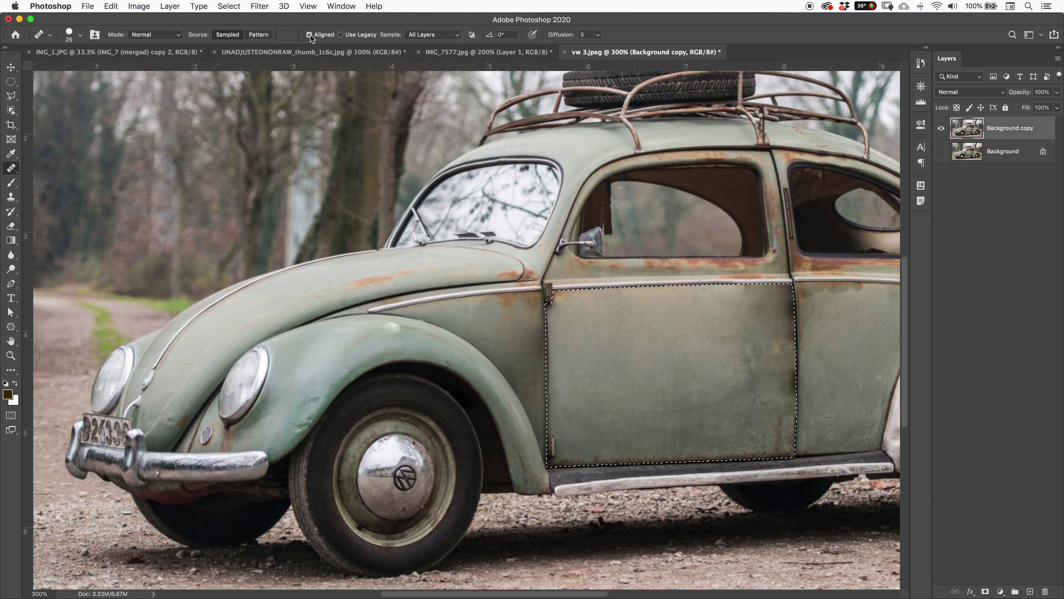
{"action": "key", "text": "super+d"}
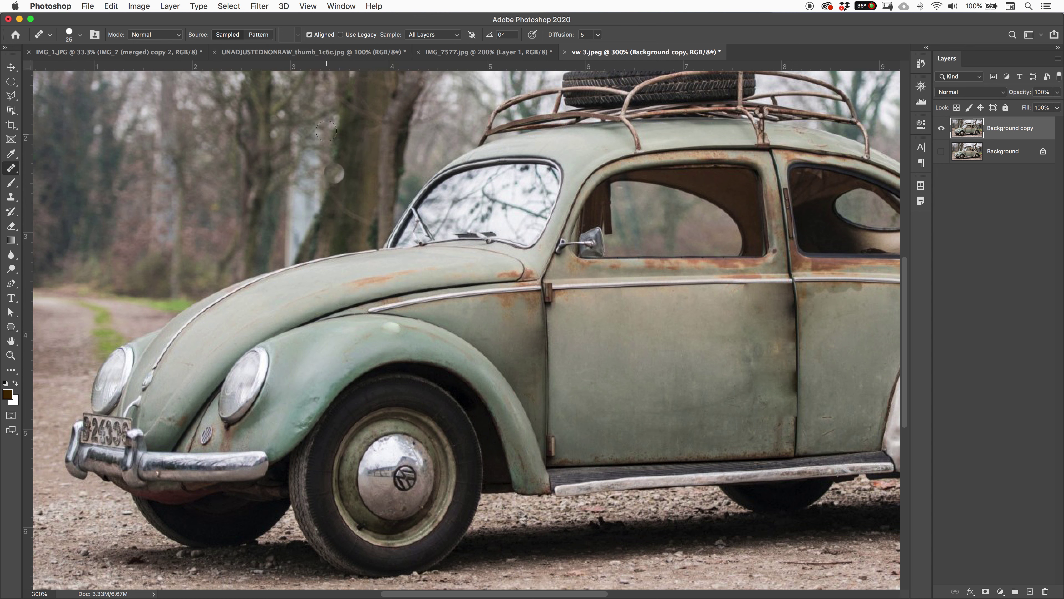
Step: Try to paint the front hubcap onto the door and window with Aligned sampling on, and undo both strokes
{"action": "left_click", "coordinate": [405, 478], "text": "alt"}
{"action": "mouse_move", "coordinate": [677, 356]}
{"action": "left_mouse_down"}
{"action": "mouse_move", "coordinate": [662, 368]}
{"action": "mouse_move", "coordinate": [692, 360]}
{"action": "mouse_move", "coordinate": [658, 359]}
{"action": "mouse_move", "coordinate": [701, 376]}
{"action": "mouse_move", "coordinate": [670, 331]}
{"action": "mouse_move", "coordinate": [628, 389]}
{"action": "mouse_move", "coordinate": [720, 344]}
{"action": "mouse_move", "coordinate": [635, 382]}
{"action": "mouse_move", "coordinate": [689, 404]}
{"action": "left_mouse_up"}
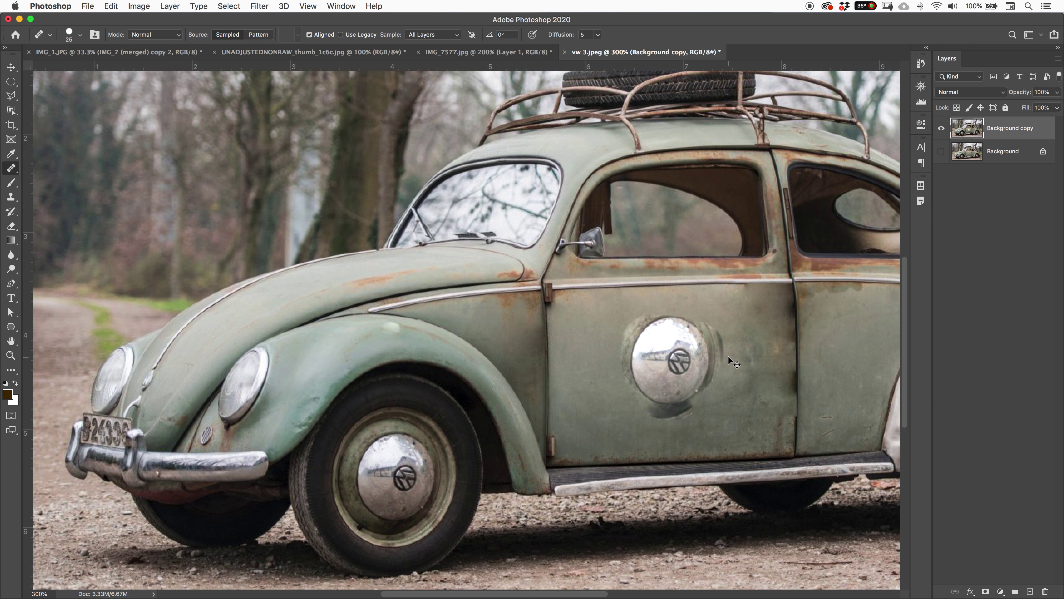
{"action": "mouse_move", "coordinate": [671, 205]}
{"action": "left_mouse_down"}
{"action": "mouse_move", "coordinate": [668, 245]}
{"action": "mouse_move", "coordinate": [654, 215]}
{"action": "mouse_move", "coordinate": [686, 213]}
{"action": "mouse_move", "coordinate": [612, 231]}
{"action": "mouse_move", "coordinate": [709, 275]}
{"action": "mouse_move", "coordinate": [678, 318]}
{"action": "mouse_move", "coordinate": [744, 316]}
{"action": "mouse_move", "coordinate": [693, 274]}
{"action": "mouse_move", "coordinate": [681, 227]}
{"action": "mouse_move", "coordinate": [648, 194]}
{"action": "mouse_move", "coordinate": [624, 174]}
{"action": "left_mouse_up"}
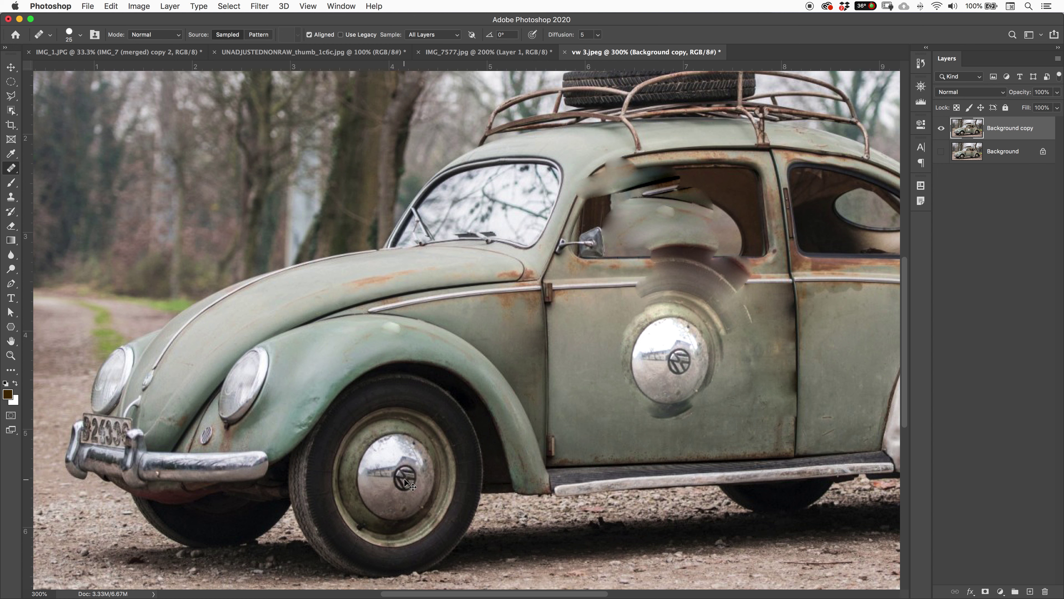
{"action": "key", "text": "super+z"}
{"action": "key", "text": "super+z"}
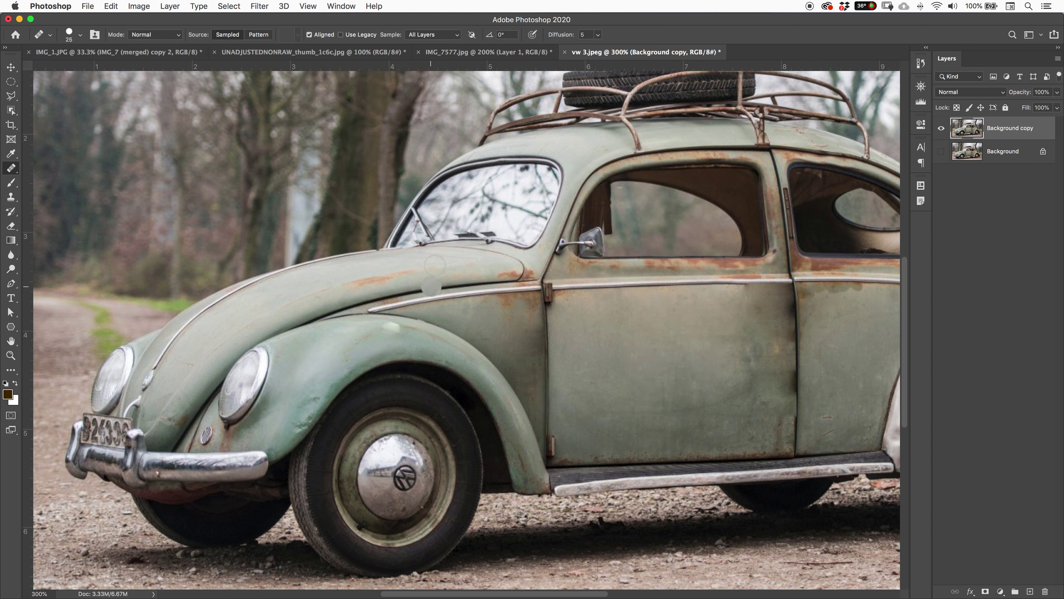
Step: Turn off Aligned sampling and stamp copies of the hubcap's VW logo onto the door and the hood
{"action": "left_click", "coordinate": [309, 35]}
{"action": "left_click", "coordinate": [700, 334]}
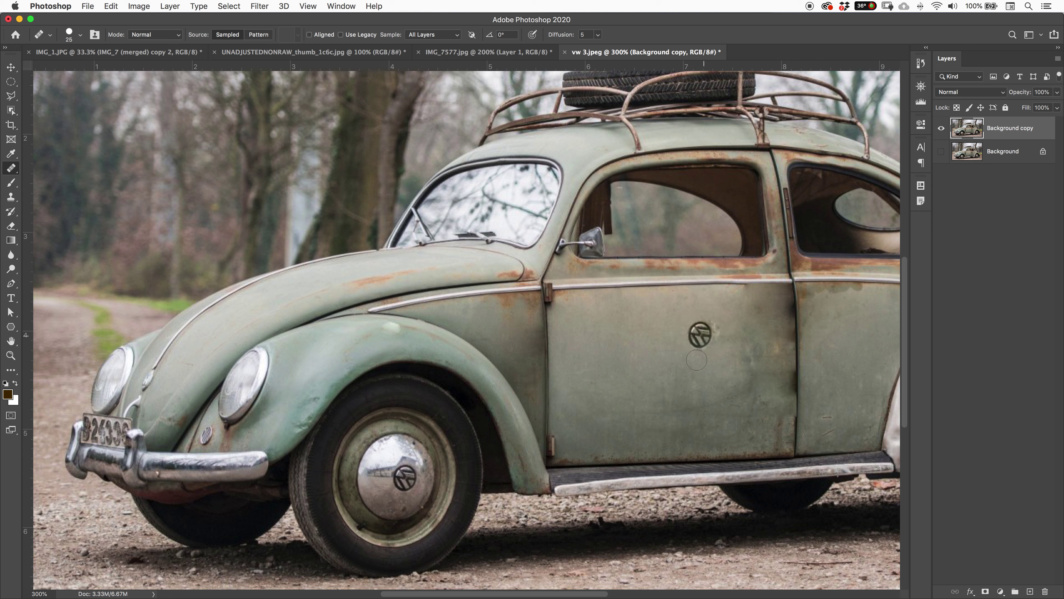
{"action": "left_click", "coordinate": [425, 269]}
{"action": "left_click", "coordinate": [299, 305]}
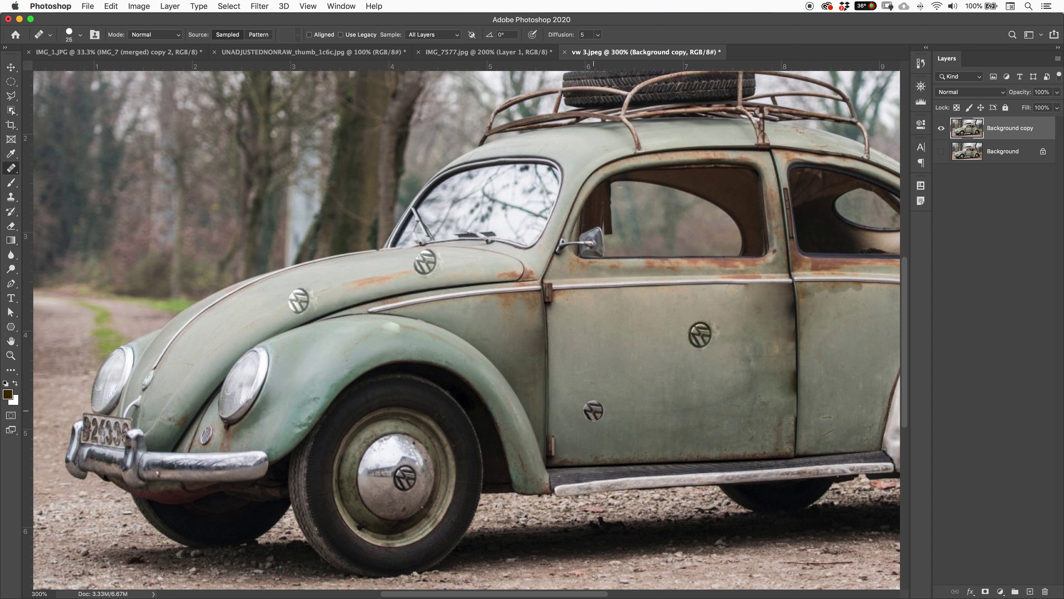
Step: Stamp more VW logo copies on the door's rear seam, the rear side panel and the body below the ski mount
{"action": "scroll", "coordinate": [594, 411], "scroll_direction": "right", "scroll_amount": 10}
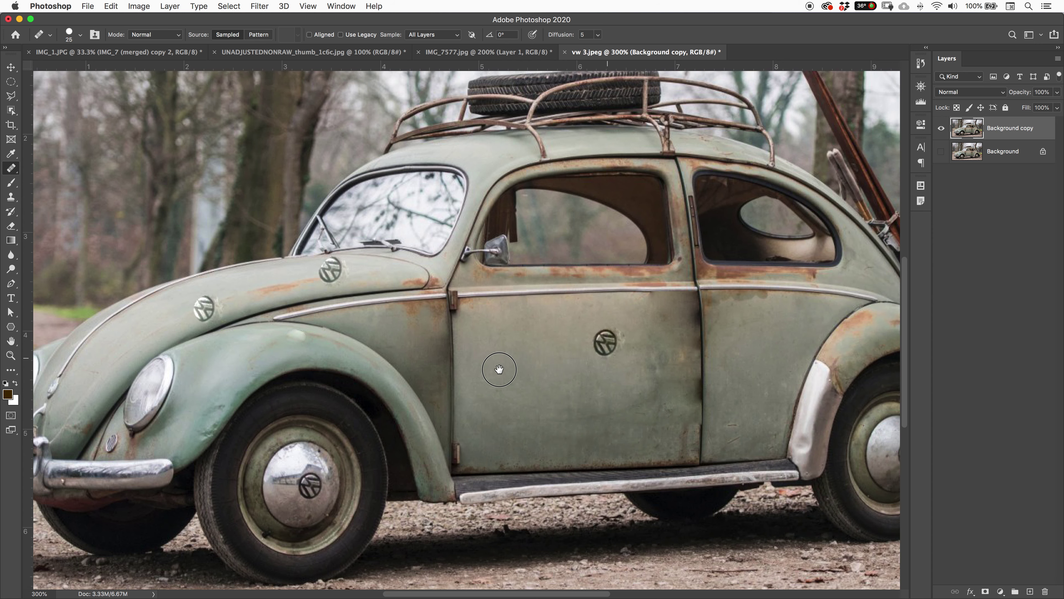
{"action": "left_click", "coordinate": [574, 336]}
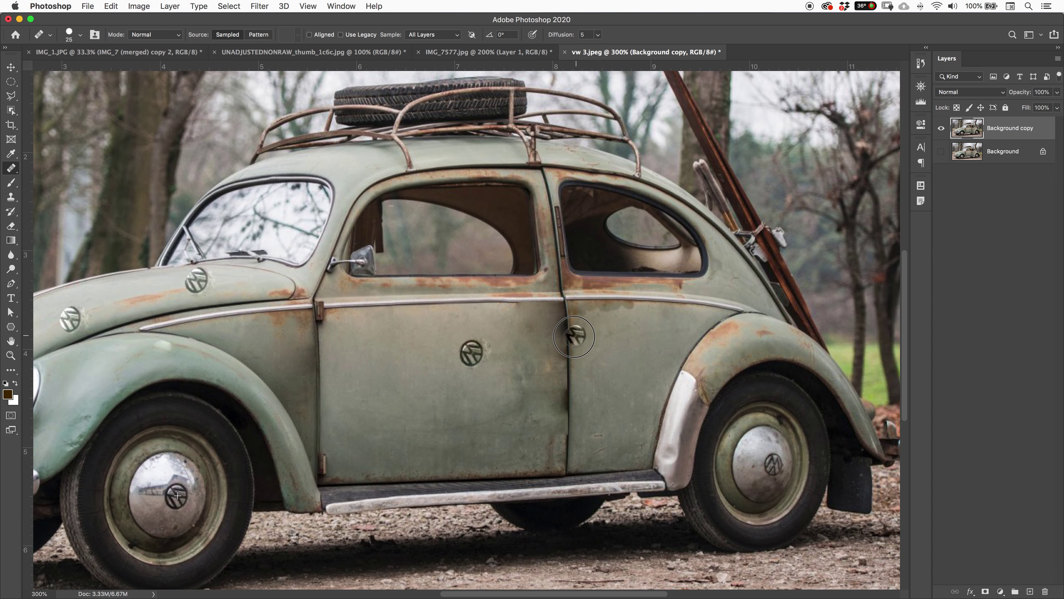
{"action": "left_click", "coordinate": [611, 353]}
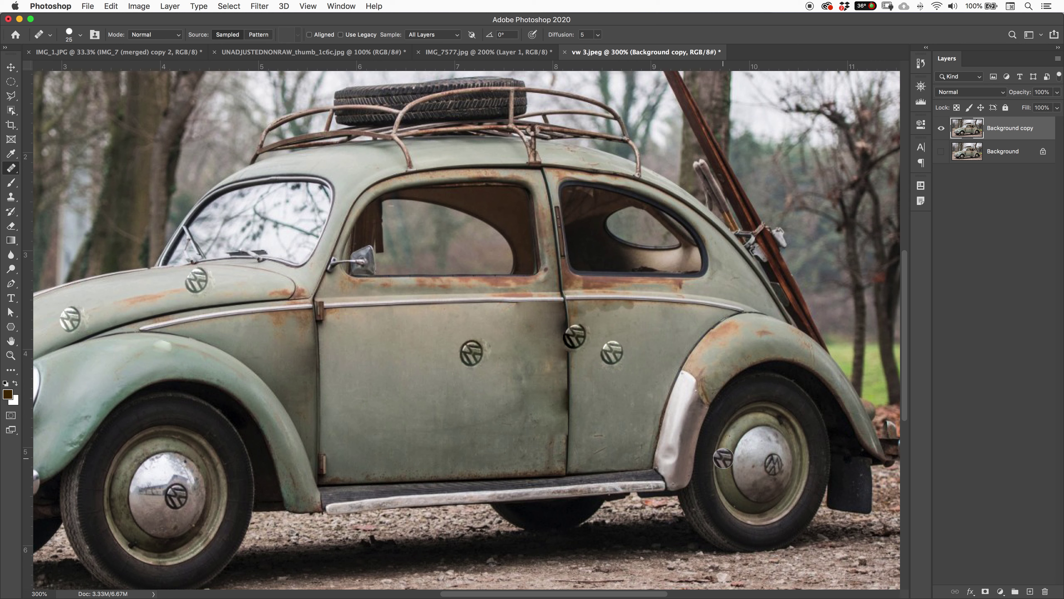
{"action": "left_click", "coordinate": [748, 263]}
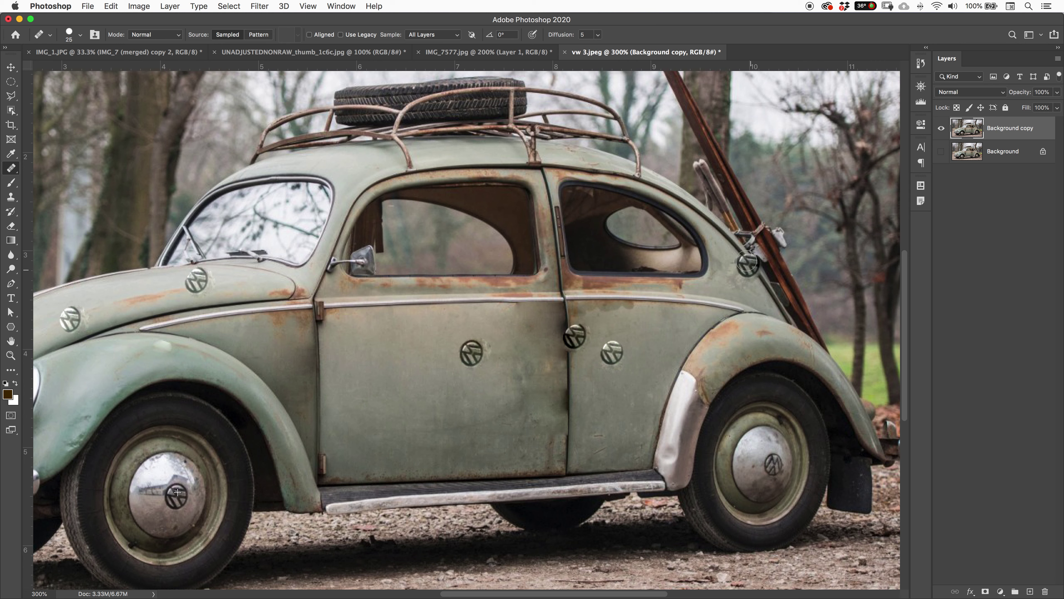
Step: Undo the latest logo stamps and try stamping VW logo copies onto the trees behind the car
{"action": "key", "text": "super+z"}
{"action": "key", "text": "super+z"}
{"action": "key", "text": "super+z"}
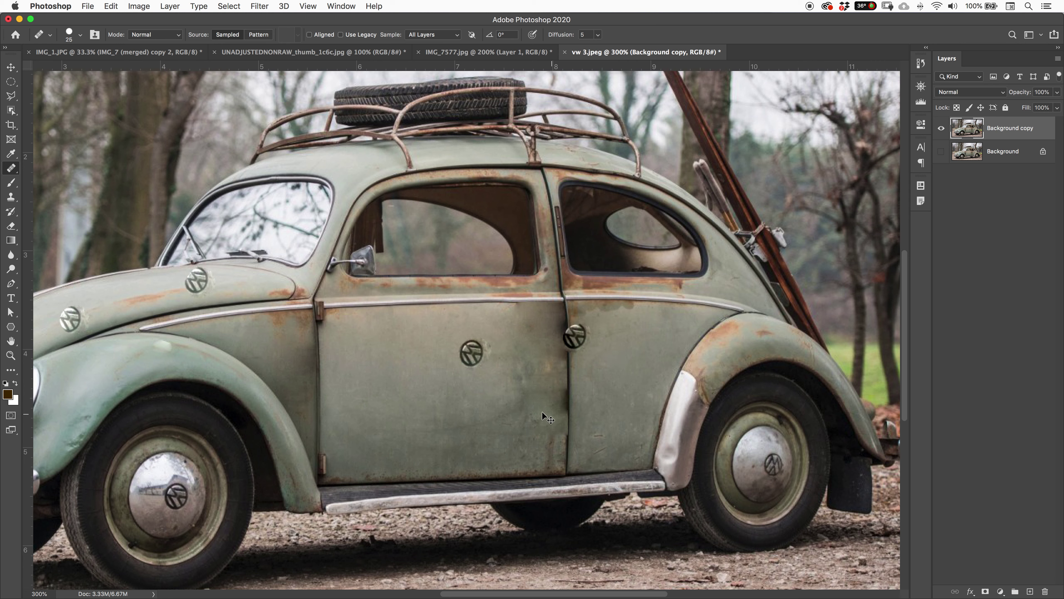
{"action": "left_click", "coordinate": [844, 173]}
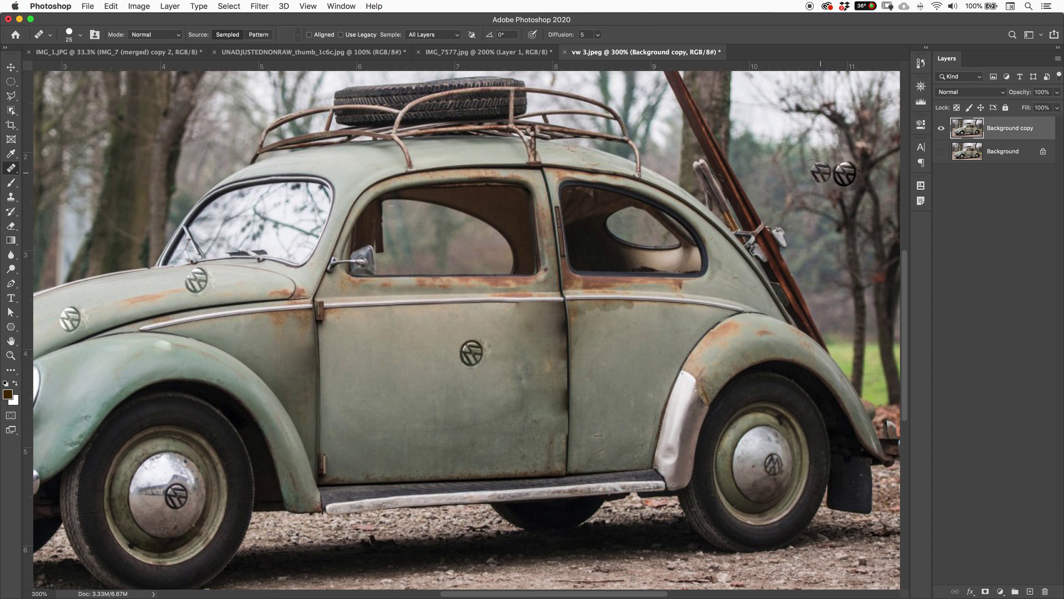
{"action": "left_click", "coordinate": [750, 101]}
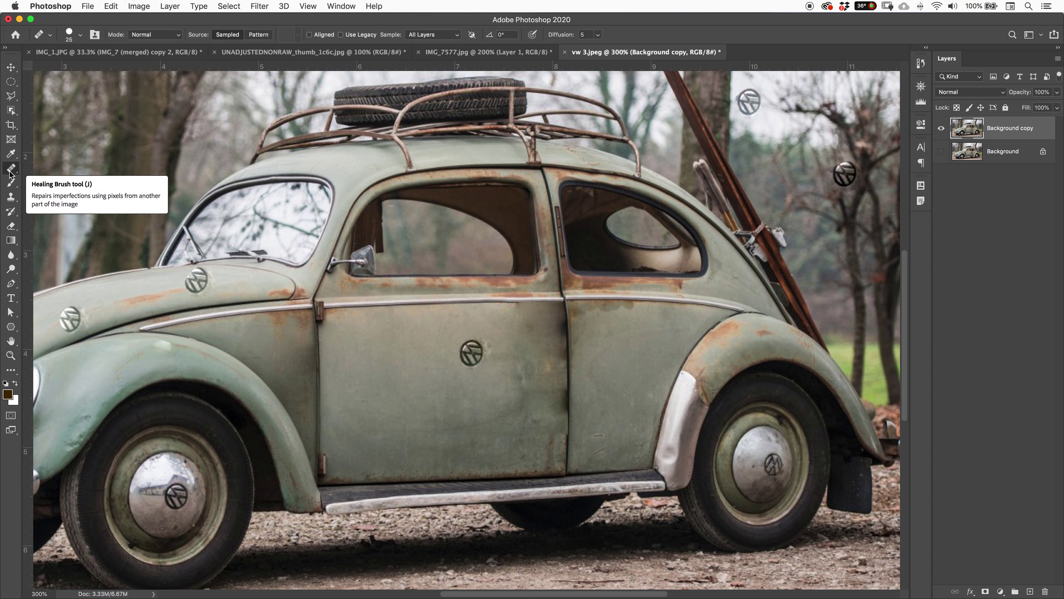
Step: Undo all the remaining VW logo copies on the car and the trees
{"action": "key", "text": "super+z"}
{"action": "key", "text": "super+z"}
{"action": "key", "text": "super+z"}
{"action": "key", "text": "super+z"}
{"action": "key", "text": "super+z"}
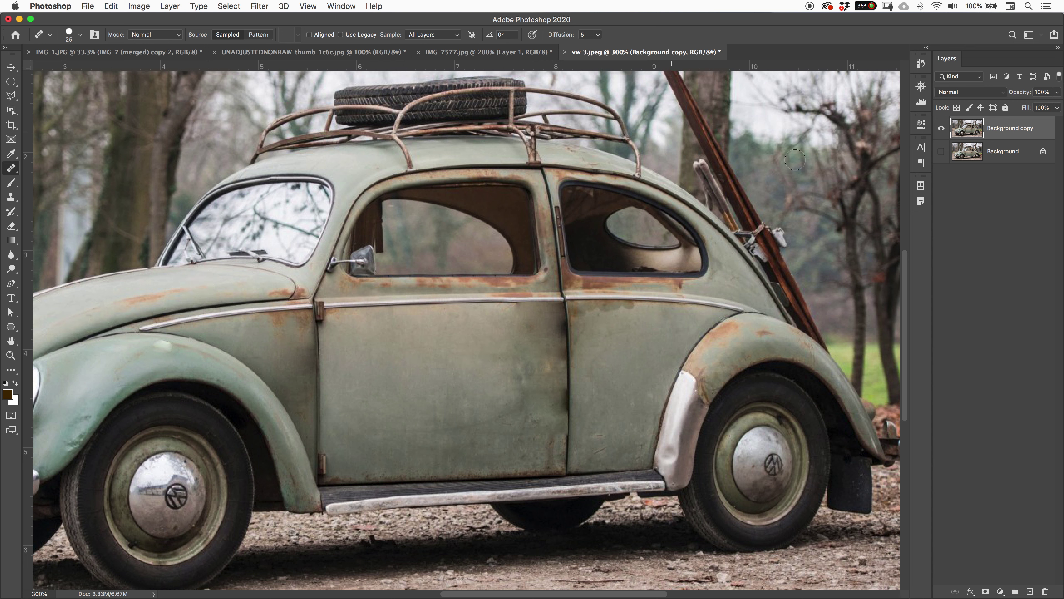
Step: Outline the nearer headlight with the Patch tool, replace it with the fender surface beside it, and deselect
{"action": "left_click", "coordinate": [12, 169]}
{"action": "left_click", "coordinate": [46, 190]}
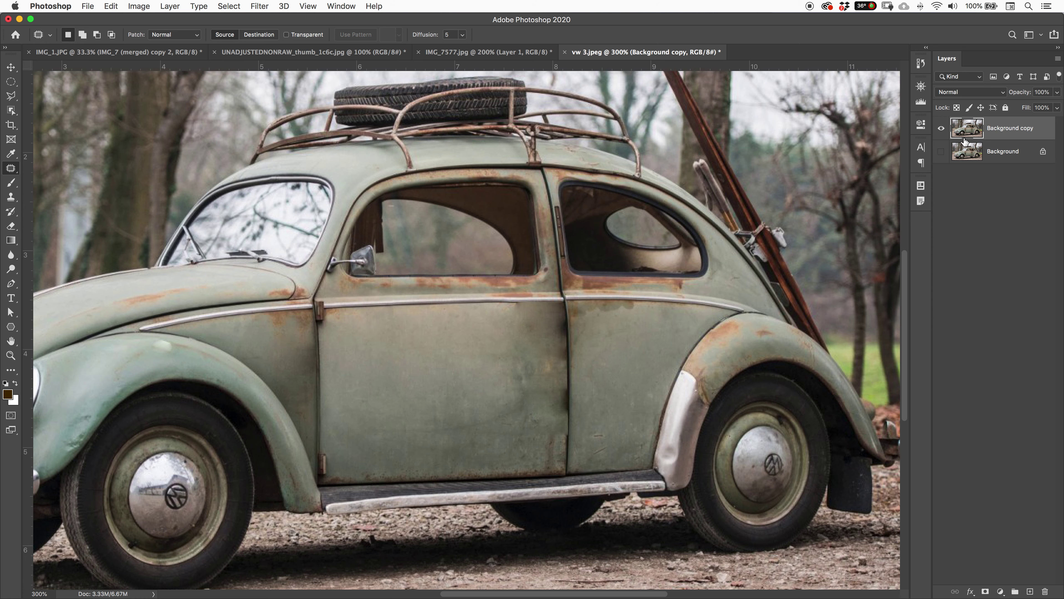
{"action": "left_click_drag", "start_coordinate": [670, 339], "coordinate": [837, 332]}
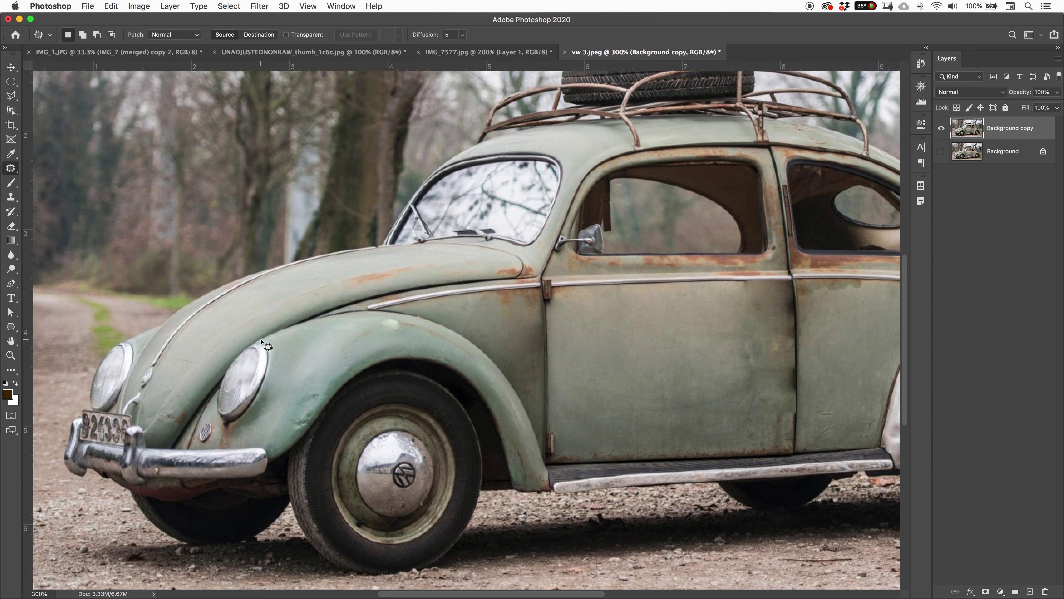
{"action": "mouse_move", "coordinate": [259, 339]}
{"action": "left_mouse_down"}
{"action": "mouse_move", "coordinate": [220, 380]}
{"action": "mouse_move", "coordinate": [212, 404]}
{"action": "mouse_move", "coordinate": [228, 427]}
{"action": "mouse_move", "coordinate": [260, 408]}
{"action": "mouse_move", "coordinate": [258, 342]}
{"action": "left_mouse_up"}
{"action": "key", "text": "l"}
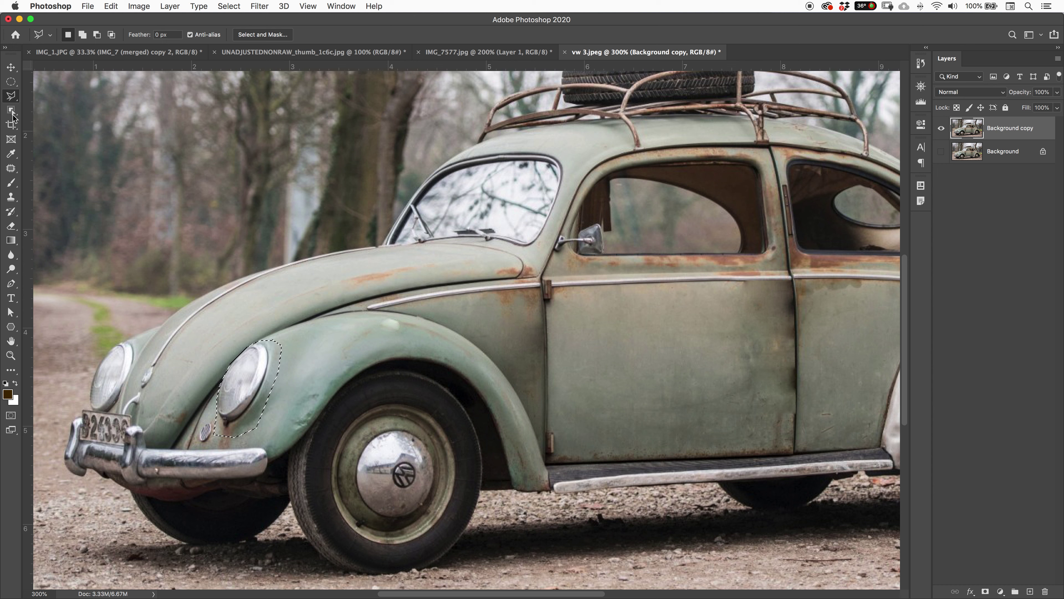
{"action": "left_click", "coordinate": [12, 168]}
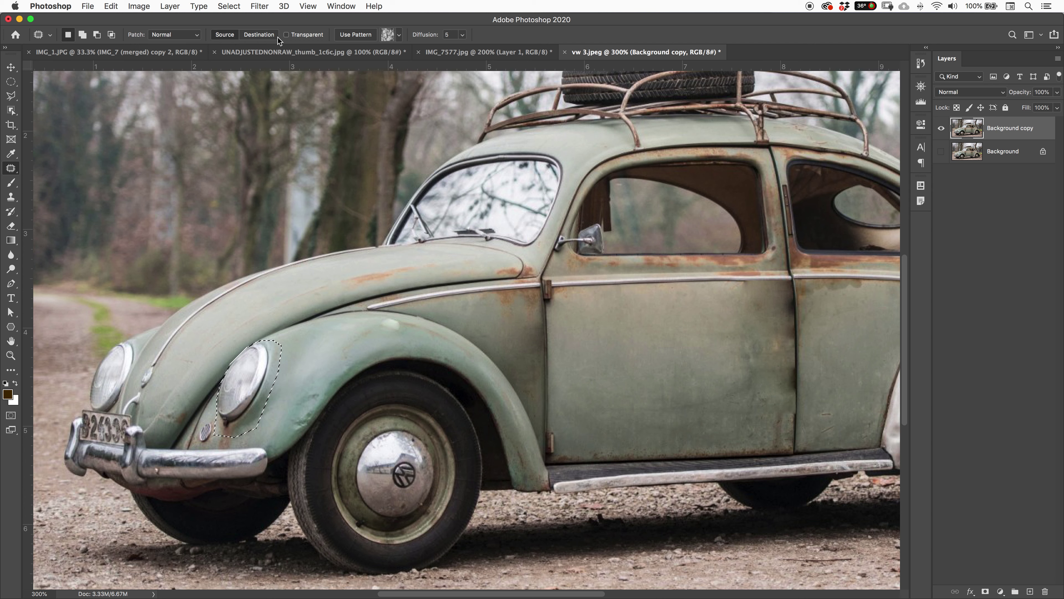
{"action": "left_click_drag", "start_coordinate": [272, 373], "coordinate": [313, 355]}
{"action": "key", "text": "super+d"}
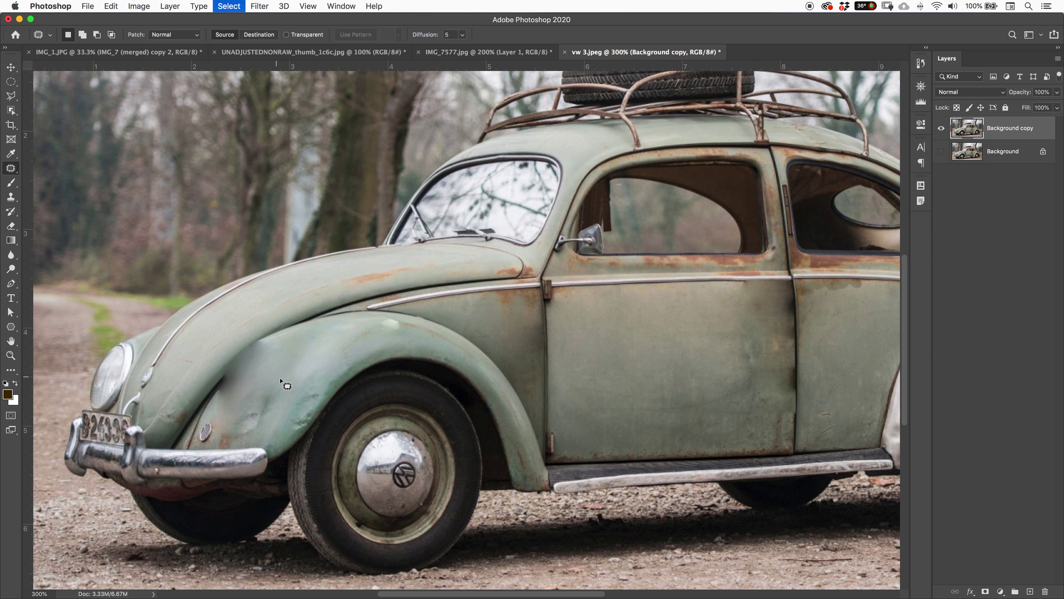
Step: Patch the smudged areas left on the front fender with nearby clean paint, deselecting after each patch
{"action": "mouse_move", "coordinate": [260, 397]}
{"action": "left_mouse_down"}
{"action": "mouse_move", "coordinate": [245, 424]}
{"action": "mouse_move", "coordinate": [299, 365]}
{"action": "mouse_move", "coordinate": [334, 350]}
{"action": "left_mouse_up"}
{"action": "key", "text": "super+d"}
{"action": "mouse_move", "coordinate": [242, 407]}
{"action": "left_mouse_down"}
{"action": "mouse_move", "coordinate": [219, 432]}
{"action": "mouse_move", "coordinate": [231, 441]}
{"action": "mouse_move", "coordinate": [255, 436]}
{"action": "mouse_move", "coordinate": [264, 390]}
{"action": "mouse_move", "coordinate": [310, 361]}
{"action": "left_mouse_up"}
{"action": "key", "text": "super+d"}
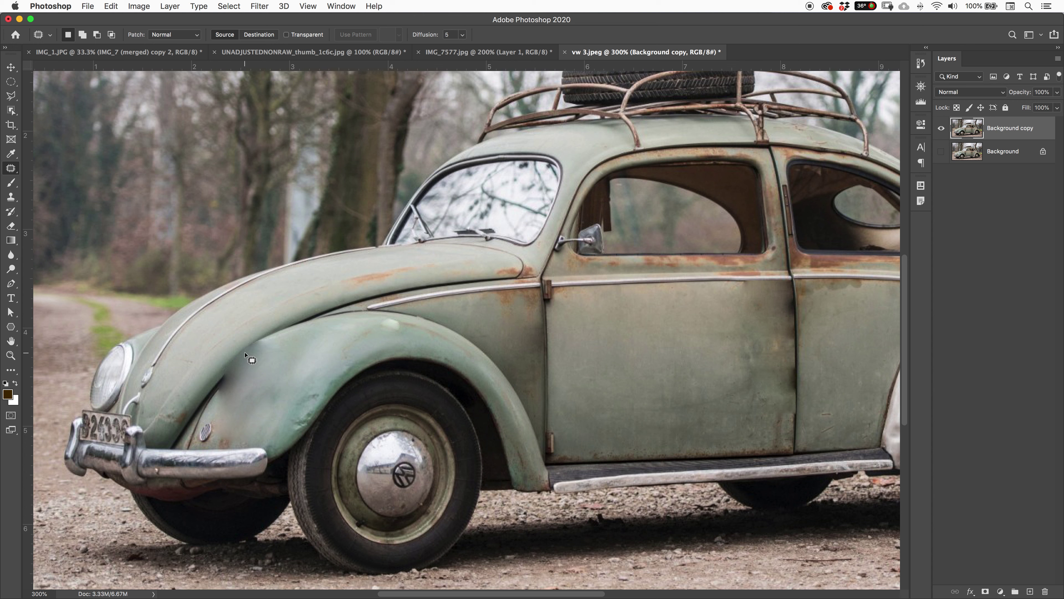
{"action": "mouse_move", "coordinate": [292, 396]}
{"action": "left_mouse_down"}
{"action": "mouse_move", "coordinate": [289, 410]}
{"action": "mouse_move", "coordinate": [321, 392]}
{"action": "mouse_move", "coordinate": [306, 386]}
{"action": "mouse_move", "coordinate": [313, 360]}
{"action": "left_mouse_up"}
{"action": "key", "text": "ctrl+d"}
{"action": "mouse_move", "coordinate": [211, 421]}
{"action": "left_mouse_down"}
{"action": "mouse_move", "coordinate": [198, 430]}
{"action": "mouse_move", "coordinate": [202, 443]}
{"action": "mouse_move", "coordinate": [260, 396]}
{"action": "mouse_move", "coordinate": [262, 428]}
{"action": "mouse_move", "coordinate": [197, 445]}
{"action": "mouse_move", "coordinate": [218, 431]}
{"action": "left_mouse_up"}
{"action": "key", "text": "super+d"}
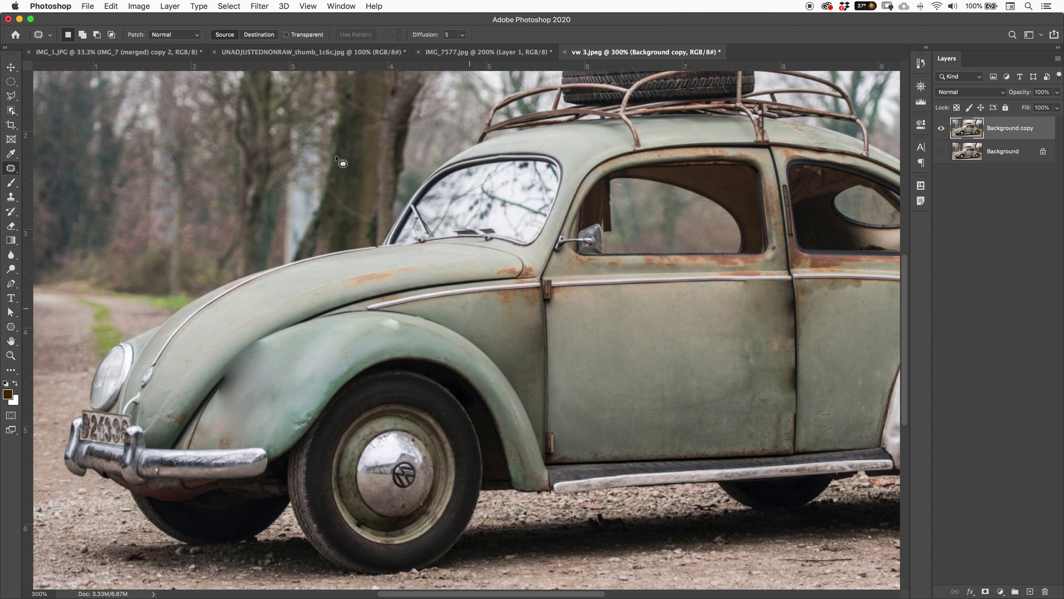
Step: Undo the patches on the front fender and the headlight
{"action": "key", "text": "super+z"}
{"action": "key", "text": "super+z"}
{"action": "key", "text": "super+z"}
{"action": "key", "text": "super+z"}
{"action": "key", "text": "super+z"}
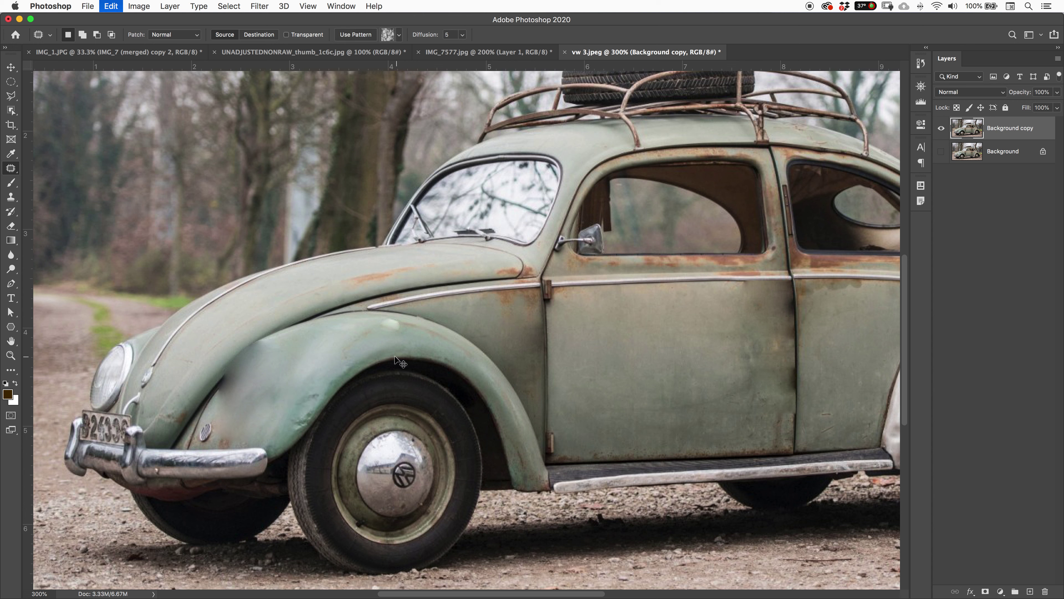
{"action": "key", "text": "super+z"}
{"action": "key", "text": "super+z"}
{"action": "key", "text": "super+z"}
{"action": "key", "text": "super+z"}
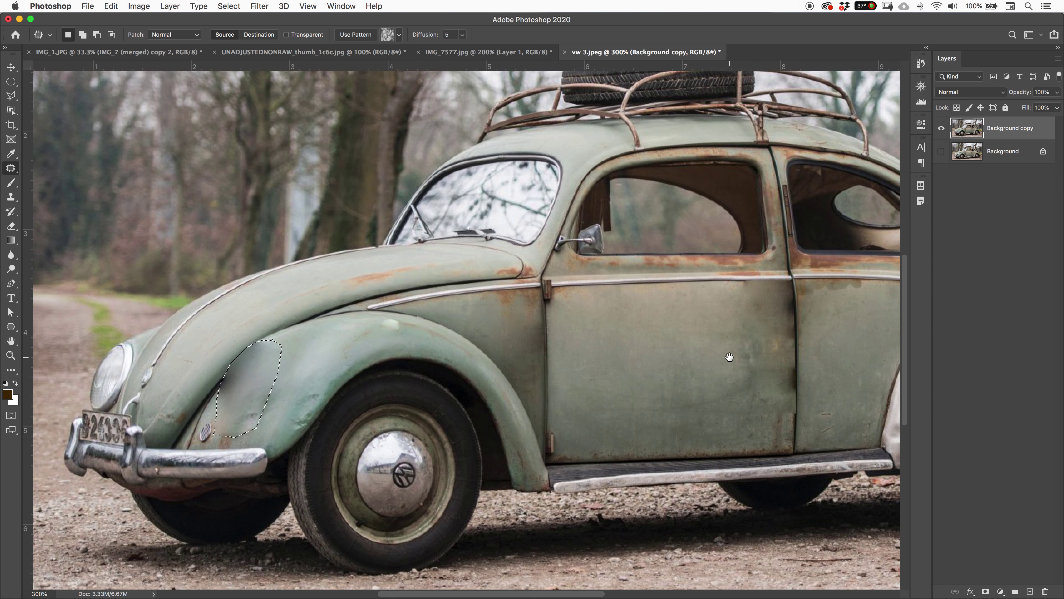
Step: Copy the selected headlight onto the hood using the Patch tool in Destination mode, and deselect
{"action": "scroll", "coordinate": [644, 380], "scroll_direction": "right", "scroll_amount": 4}
{"action": "scroll", "coordinate": [644, 380], "scroll_direction": "up", "scroll_amount": 1}
{"action": "left_click", "coordinate": [721, 354]}
{"action": "scroll", "coordinate": [722, 354], "scroll_direction": "left", "scroll_amount": 4}
{"action": "scroll", "coordinate": [721, 354], "scroll_direction": "down", "scroll_amount": 2}
{"action": "mouse_move", "coordinate": [251, 338]}
{"action": "left_mouse_down"}
{"action": "mouse_move", "coordinate": [209, 419]}
{"action": "mouse_move", "coordinate": [255, 339]}
{"action": "left_mouse_up"}
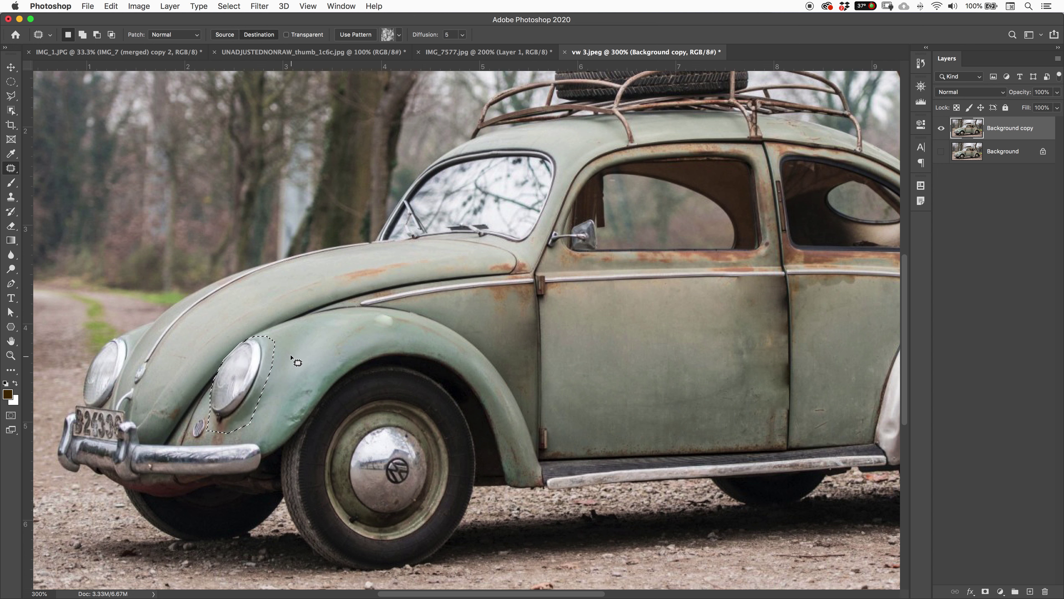
{"action": "left_click_drag", "start_coordinate": [266, 376], "coordinate": [321, 369]}
{"action": "left_click_drag", "start_coordinate": [455, 365], "coordinate": [186, 348]}
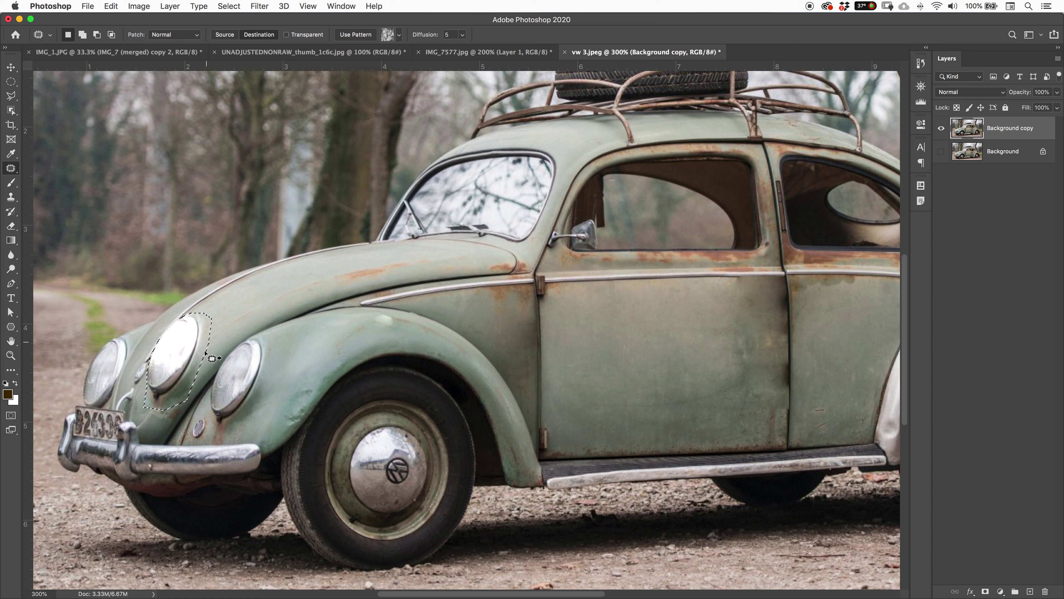
{"action": "key", "text": "super+d"}
Step: Select the copied headlight on the hood, patch it onto the background trees, and deselect
{"action": "mouse_move", "coordinate": [206, 313]}
{"action": "left_mouse_down"}
{"action": "mouse_move", "coordinate": [147, 377]}
{"action": "mouse_move", "coordinate": [188, 387]}
{"action": "mouse_move", "coordinate": [207, 320]}
{"action": "left_mouse_up"}
{"action": "mouse_move", "coordinate": [177, 353]}
{"action": "left_mouse_down"}
{"action": "mouse_move", "coordinate": [226, 226]}
{"action": "mouse_move", "coordinate": [231, 162]}
{"action": "left_mouse_up"}
{"action": "key", "text": "super+d"}
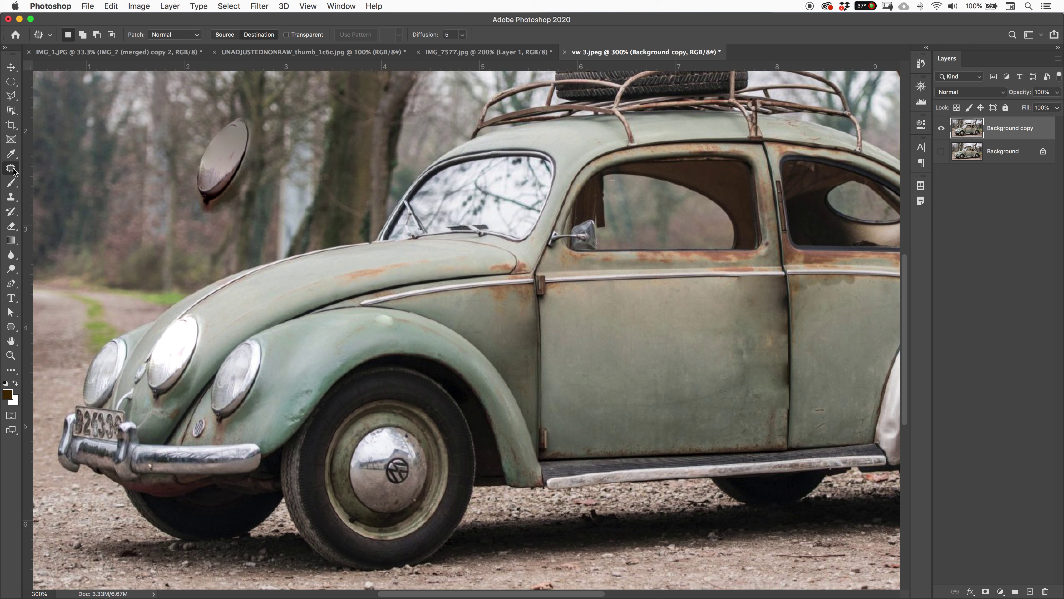
Step: Outline the front wheel with the Magnetic Lasso and add the missed area along the wheel arch with the Lasso
{"action": "left_click_drag", "start_coordinate": [11, 172], "coordinate": [61, 200]}
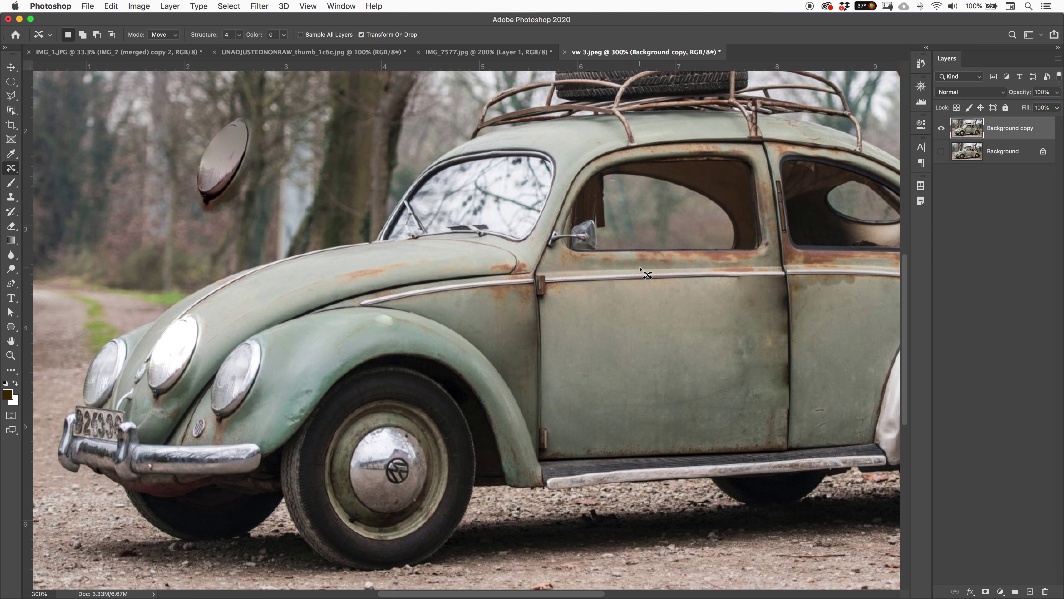
{"action": "key", "text": "super+minus"}
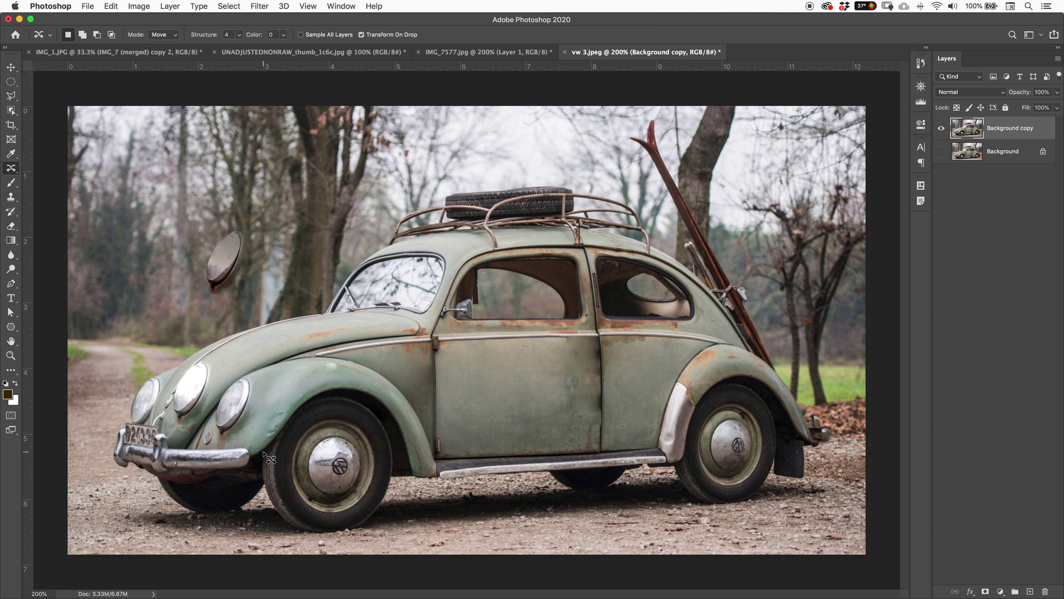
{"action": "key", "text": "l"}
{"action": "key", "text": "shift+l"}
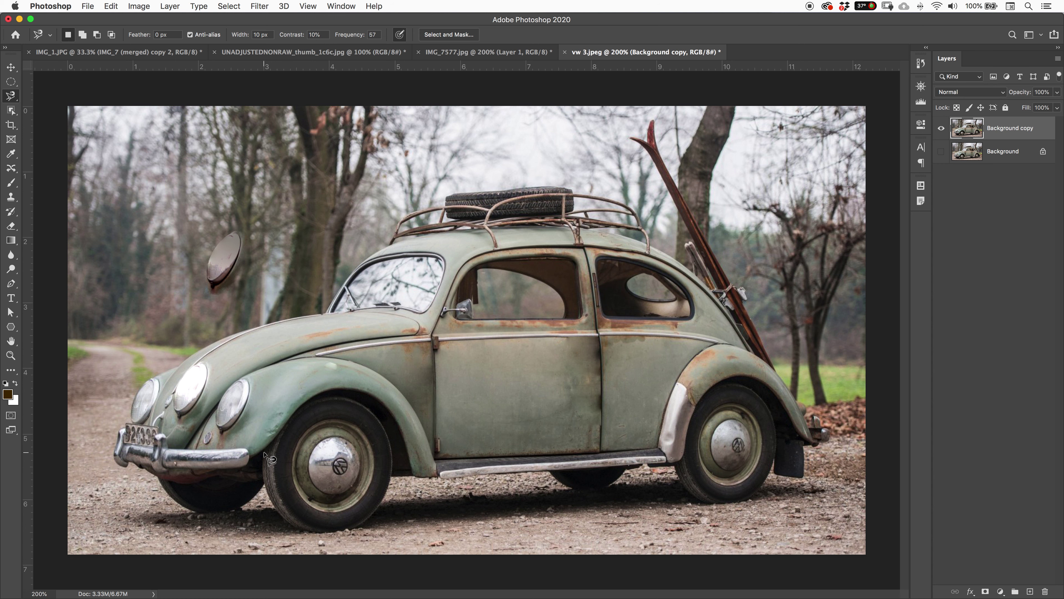
{"action": "left_click", "coordinate": [254, 455]}
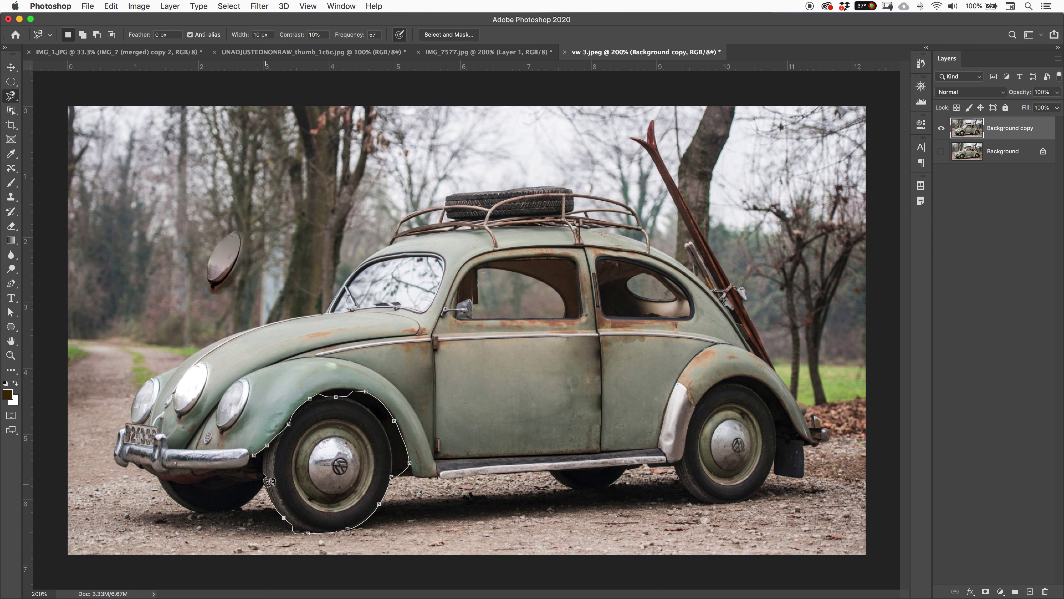
{"action": "double_click", "coordinate": [270, 468]}
{"action": "key", "text": "shift+l"}
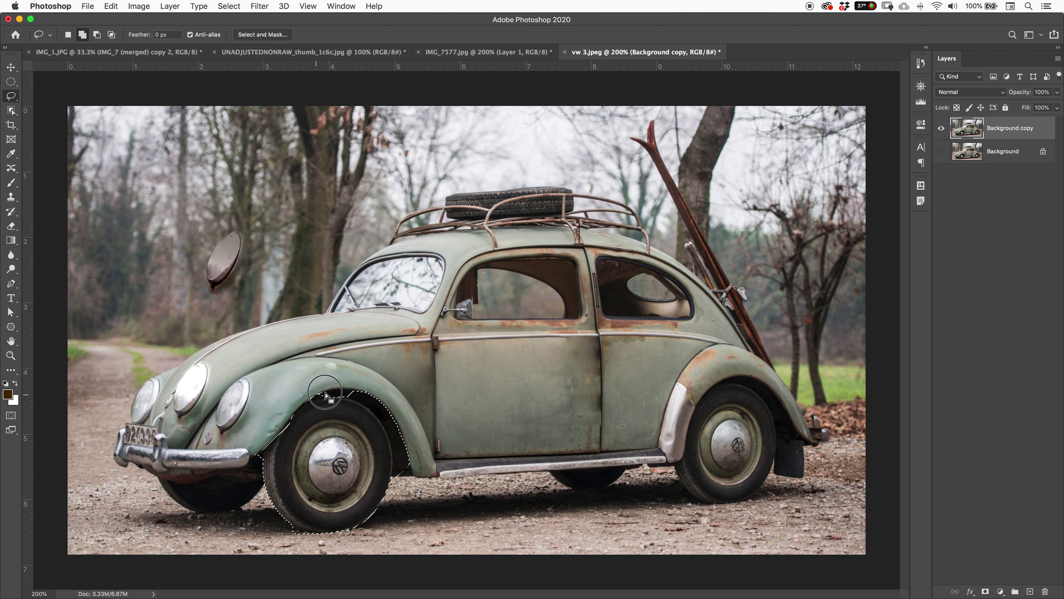
{"action": "mouse_move", "coordinate": [318, 393]}
{"action": "left_mouse_down"}
{"action": "mouse_move", "coordinate": [364, 399]}
{"action": "mouse_move", "coordinate": [314, 403]}
{"action": "mouse_move", "coordinate": [325, 397]}
{"action": "left_mouse_up"}
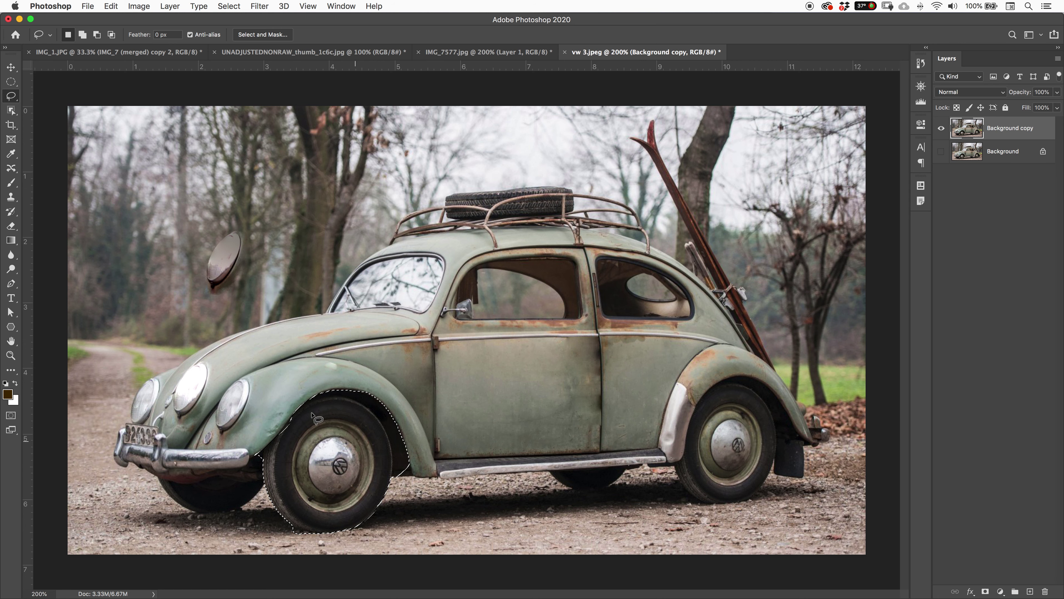
Step: Try Content-Aware Move to shift the front wheel ahead of the rear wheel at a smaller size, and undo it
{"action": "left_click", "coordinate": [11, 168]}
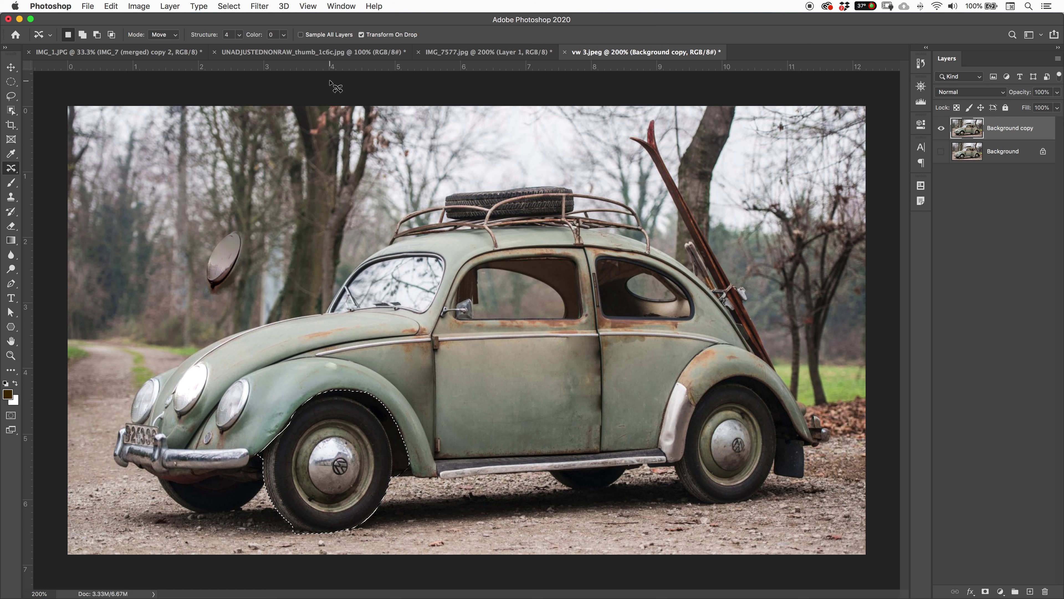
{"action": "left_click_drag", "start_coordinate": [355, 443], "coordinate": [584, 433]}
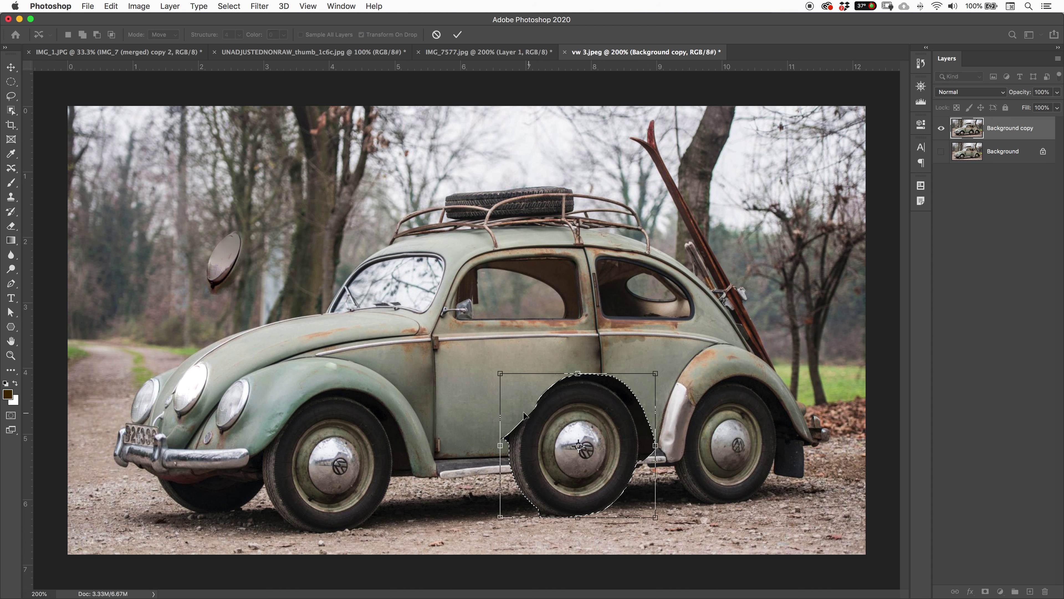
{"action": "left_click_drag", "start_coordinate": [500, 373], "coordinate": [539, 409]}
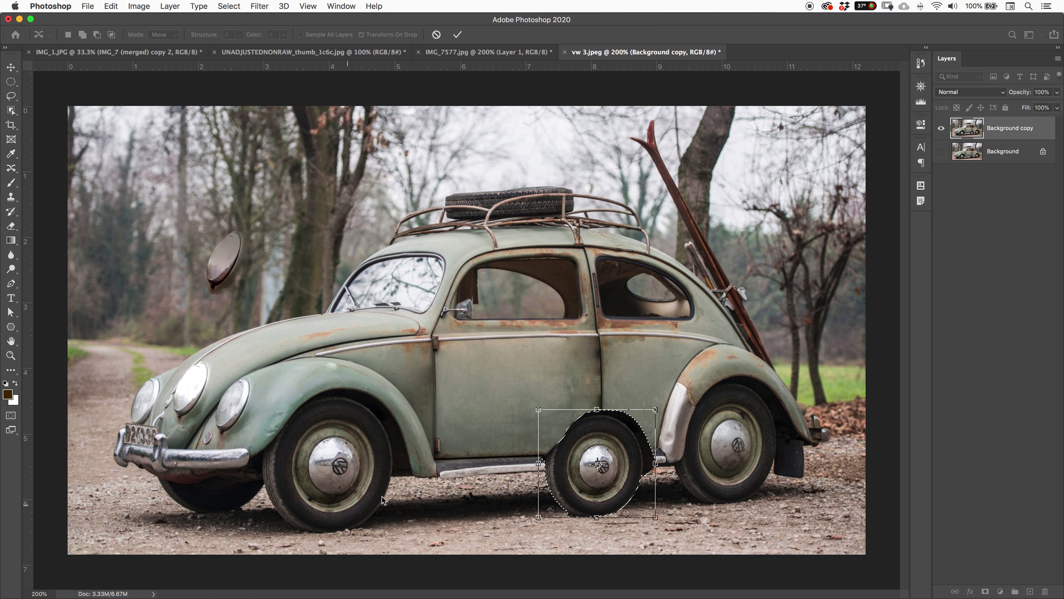
{"action": "key", "text": "Return"}
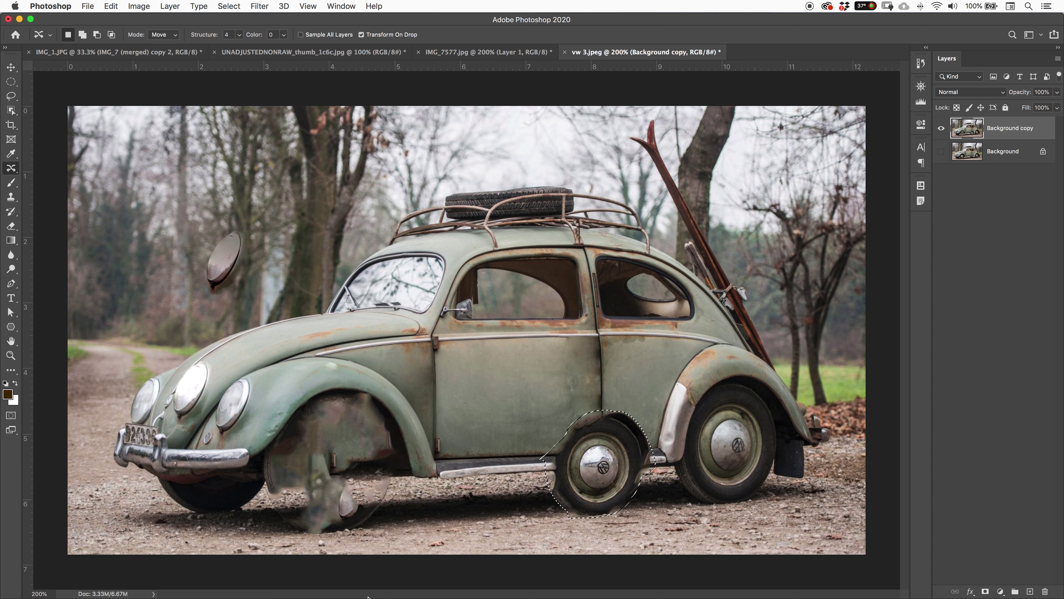
{"action": "key", "text": "super+z"}
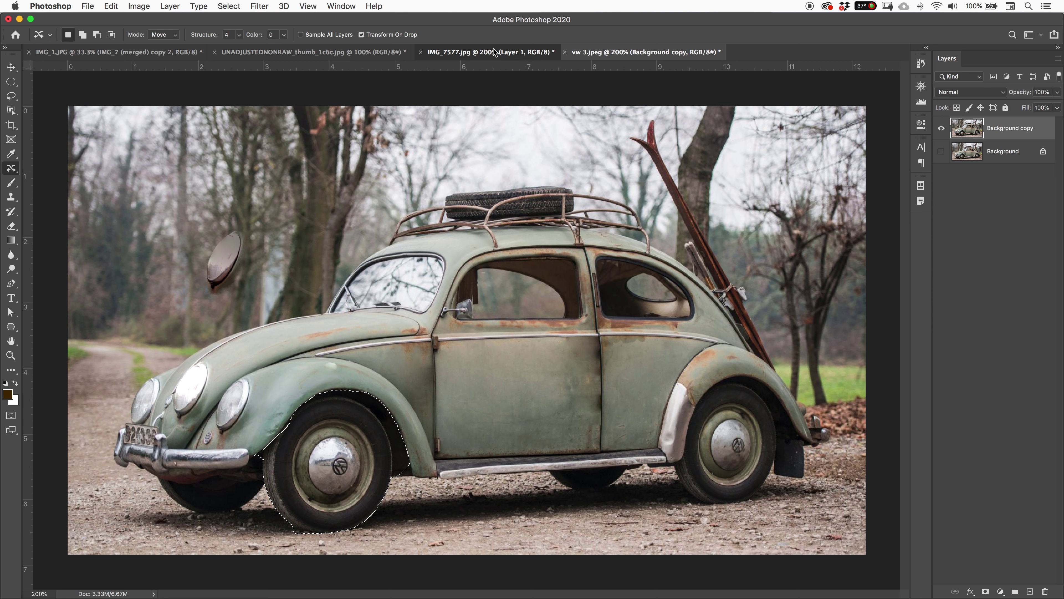
Step: Switch to the IMG_7577.jpg image, hide Layer 1 and duplicate the Background layer
{"action": "left_click", "coordinate": [467, 53]}
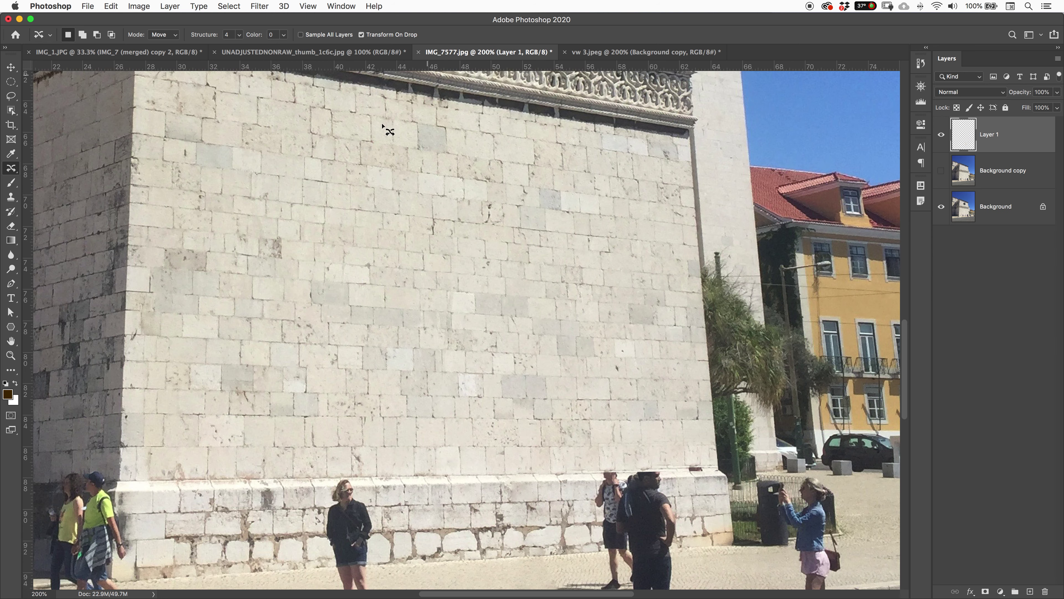
{"action": "scroll", "coordinate": [387, 273], "scroll_direction": "down", "scroll_amount": 5}
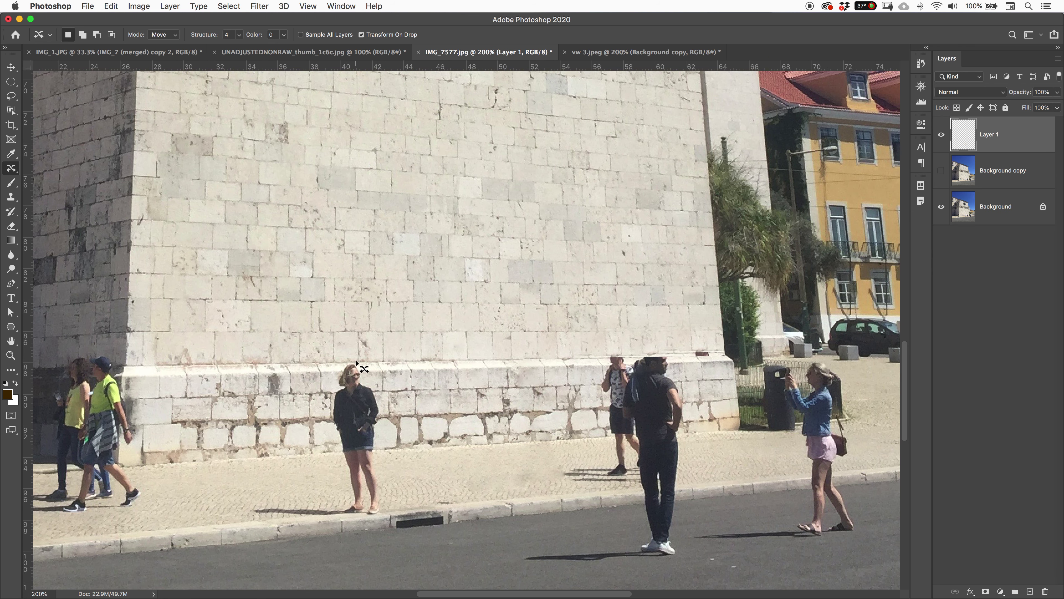
{"action": "left_click", "coordinate": [1002, 172]}
{"action": "left_click", "coordinate": [941, 134]}
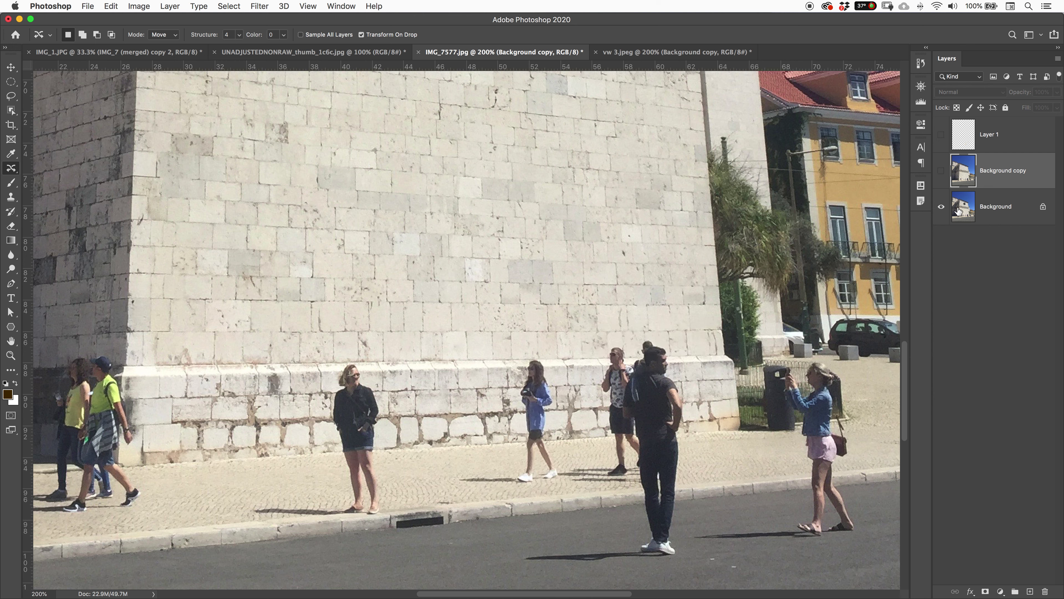
{"action": "left_click_drag", "start_coordinate": [957, 224], "coordinate": [1029, 591]}
Step: Use Content-Aware Move to shift the woman in the black jacket toward the wall's corner, enlarge her, and deselect
{"action": "mouse_move", "coordinate": [362, 363]}
{"action": "left_mouse_down"}
{"action": "mouse_move", "coordinate": [352, 356]}
{"action": "mouse_move", "coordinate": [337, 373]}
{"action": "mouse_move", "coordinate": [331, 421]}
{"action": "mouse_move", "coordinate": [348, 518]}
{"action": "mouse_move", "coordinate": [384, 501]}
{"action": "mouse_move", "coordinate": [380, 405]}
{"action": "mouse_move", "coordinate": [360, 363]}
{"action": "left_mouse_up"}
{"action": "left_click_drag", "start_coordinate": [355, 407], "coordinate": [199, 379]}
{"action": "left_click_drag", "start_coordinate": [233, 333], "coordinate": [331, 197]}
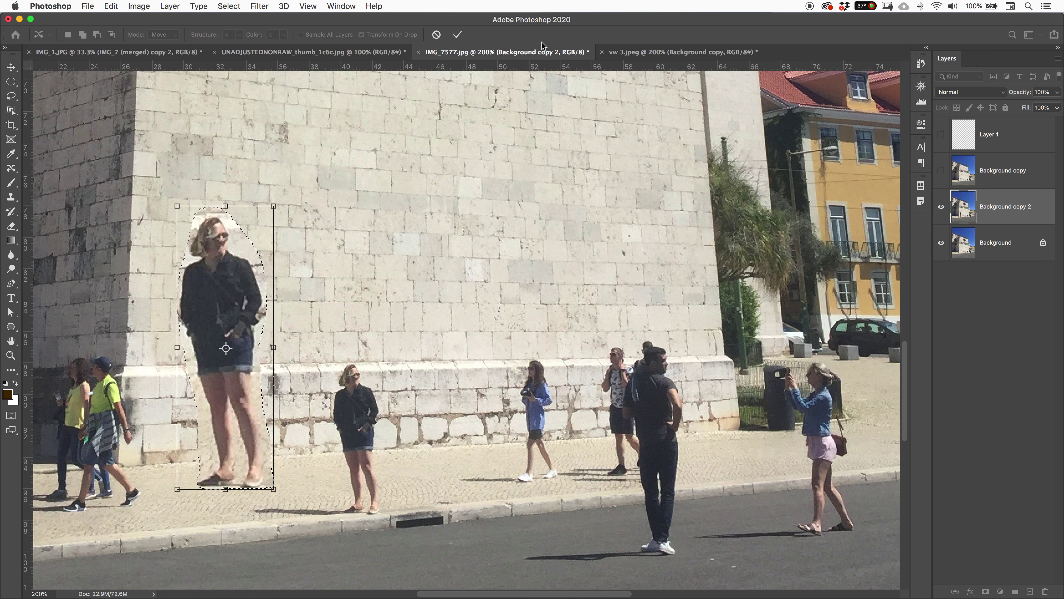
{"action": "left_click", "coordinate": [458, 35]}
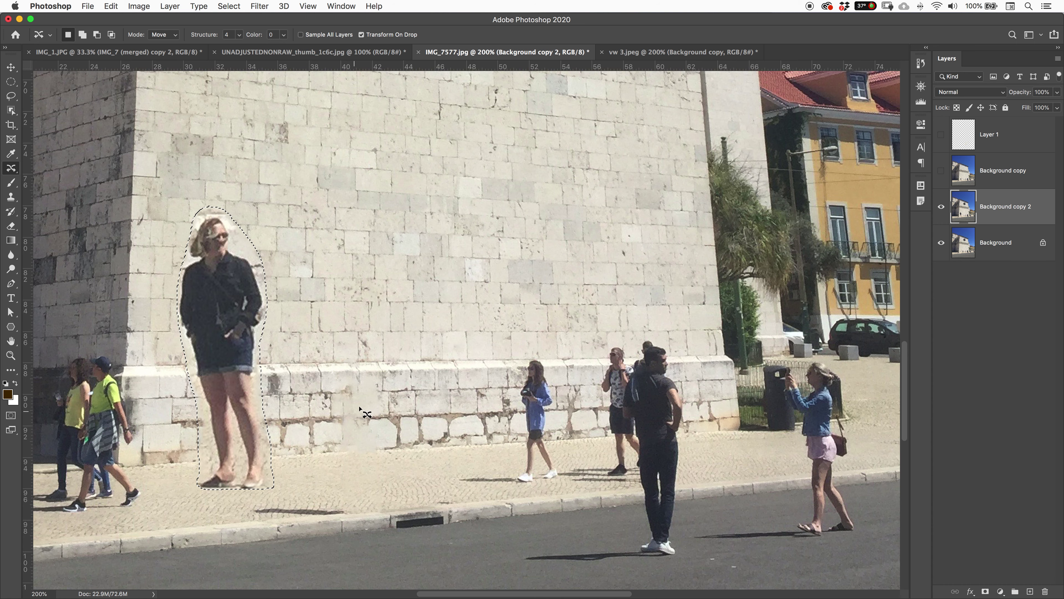
{"action": "key", "text": "super+d"}
{"action": "key", "text": "super+minus"}
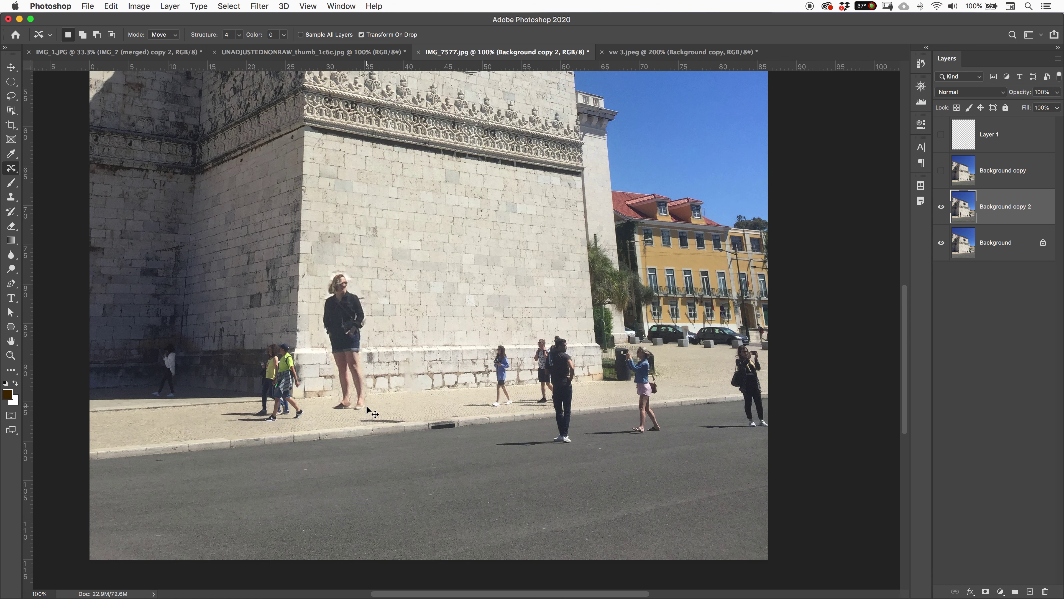
{"action": "key", "text": "super+minus"}
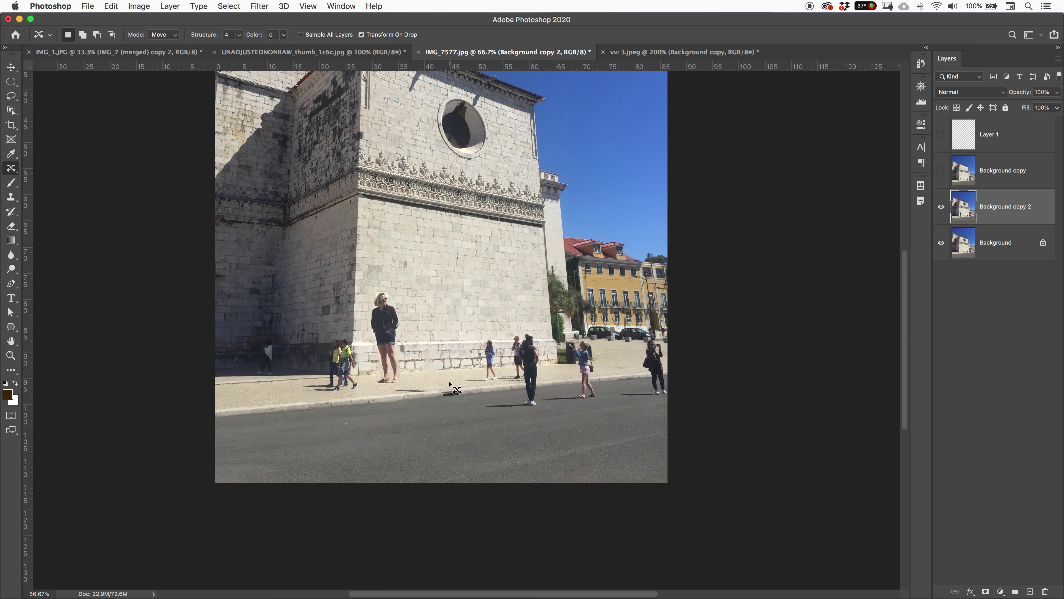
{"action": "key", "text": "v"}
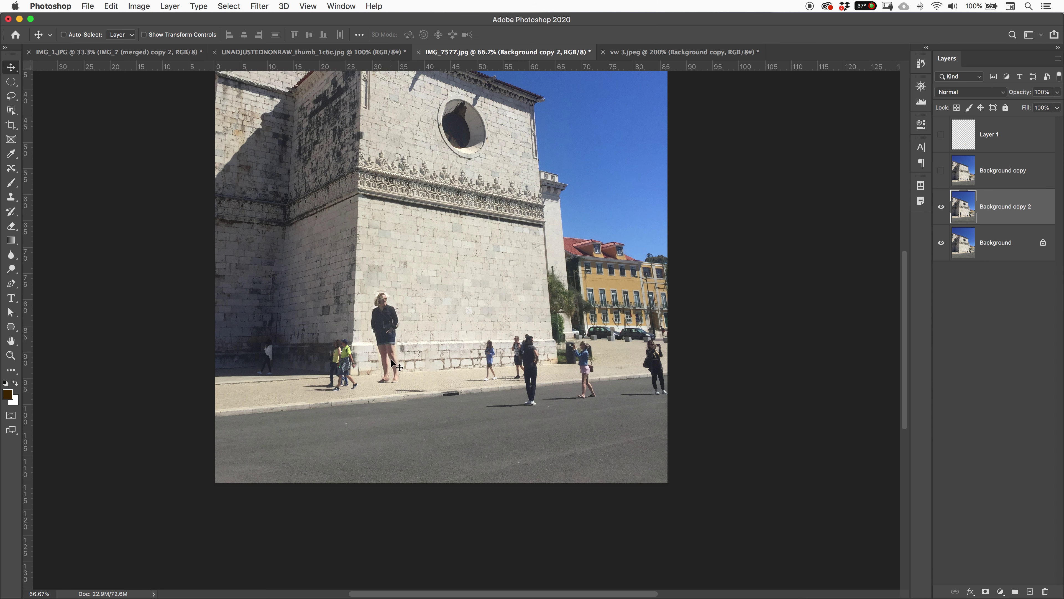
Step: Undo and redo the woman's Content-Aware Move to compare the photo before and after
{"action": "key", "text": "super+z"}
{"action": "key", "text": "super+shift+z"}
Step: Switch to the vw 3.jpeg image, replace its edited Background copy with a fresh duplicate of the Background layer, and deselect the wheel
{"action": "left_click", "coordinate": [687, 52]}
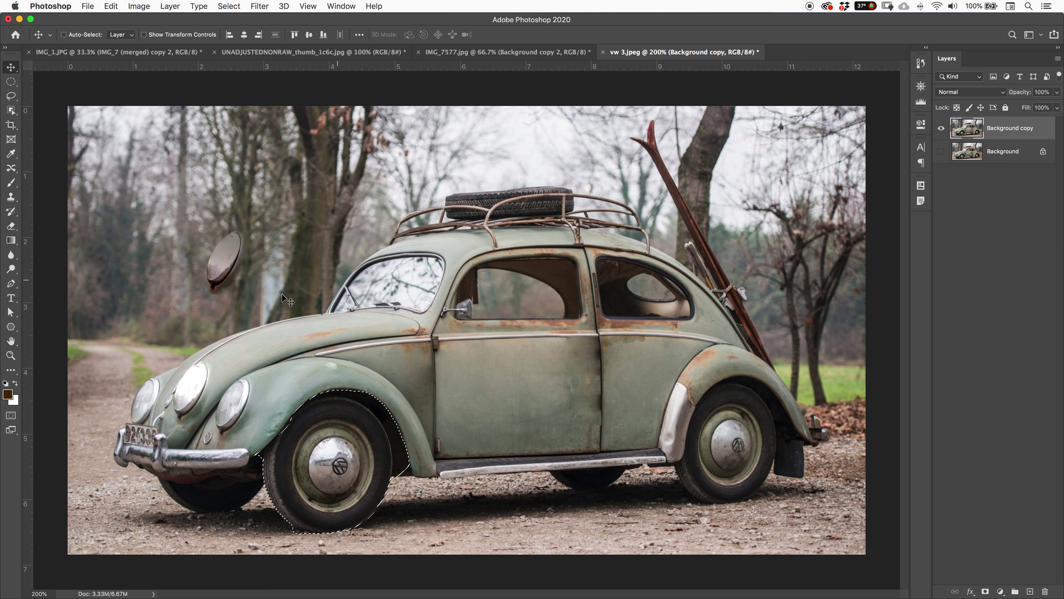
{"action": "left_click_drag", "start_coordinate": [1010, 128], "coordinate": [1032, 591]}
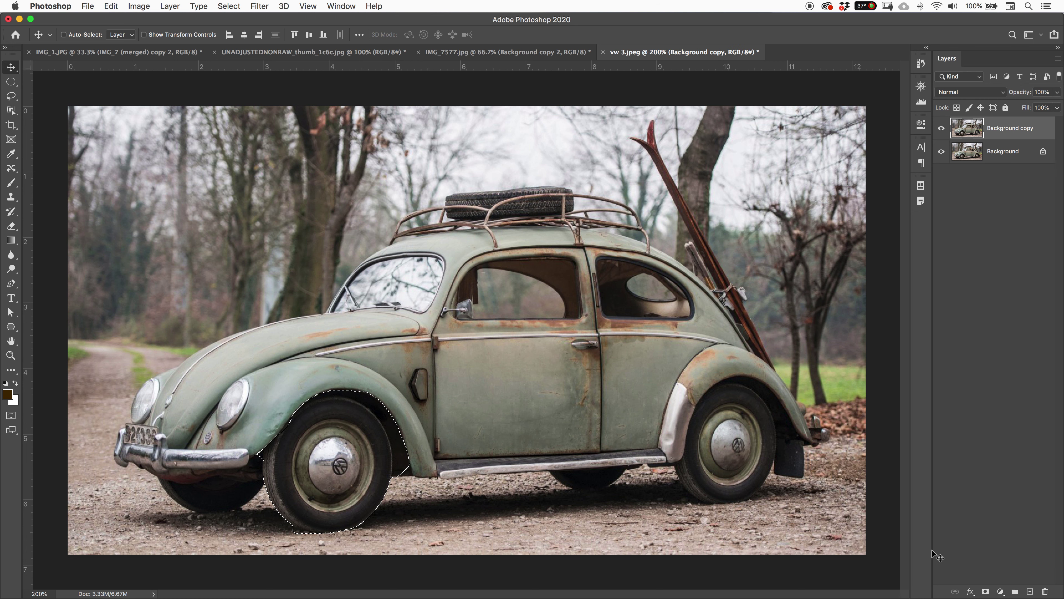
{"action": "key", "text": "super+d"}
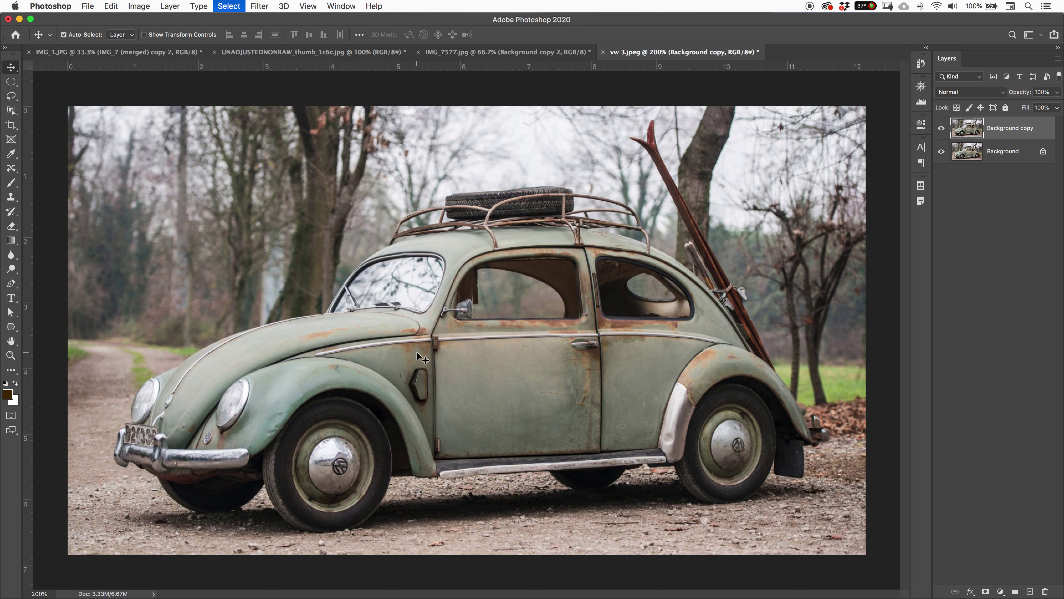
Step: Activate the Clone Stamp tool and review its brush presets and layer sampling options
{"action": "left_click", "coordinate": [10, 199]}
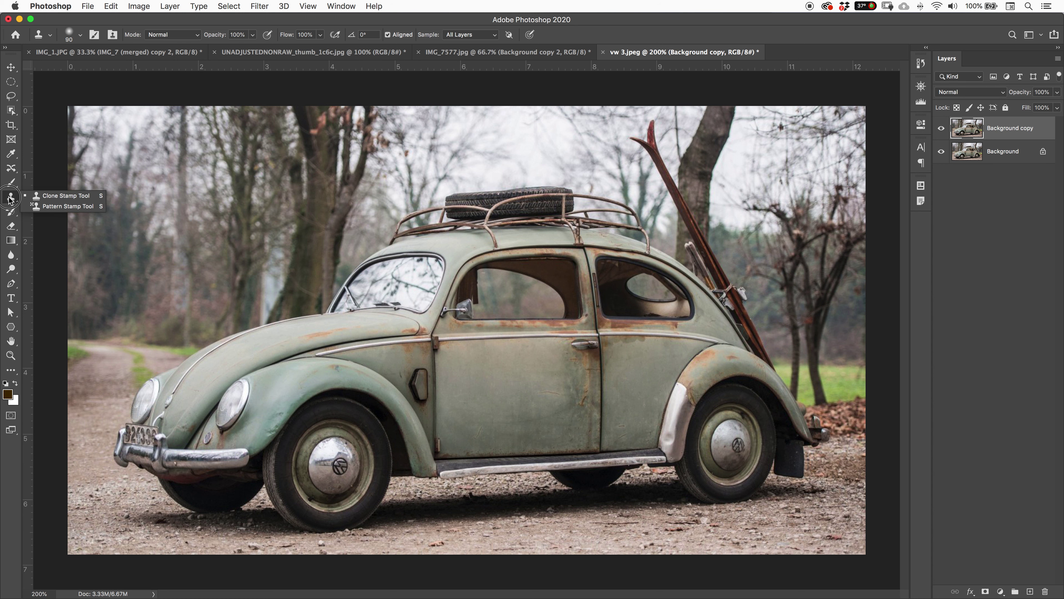
{"action": "left_click", "coordinate": [64, 197]}
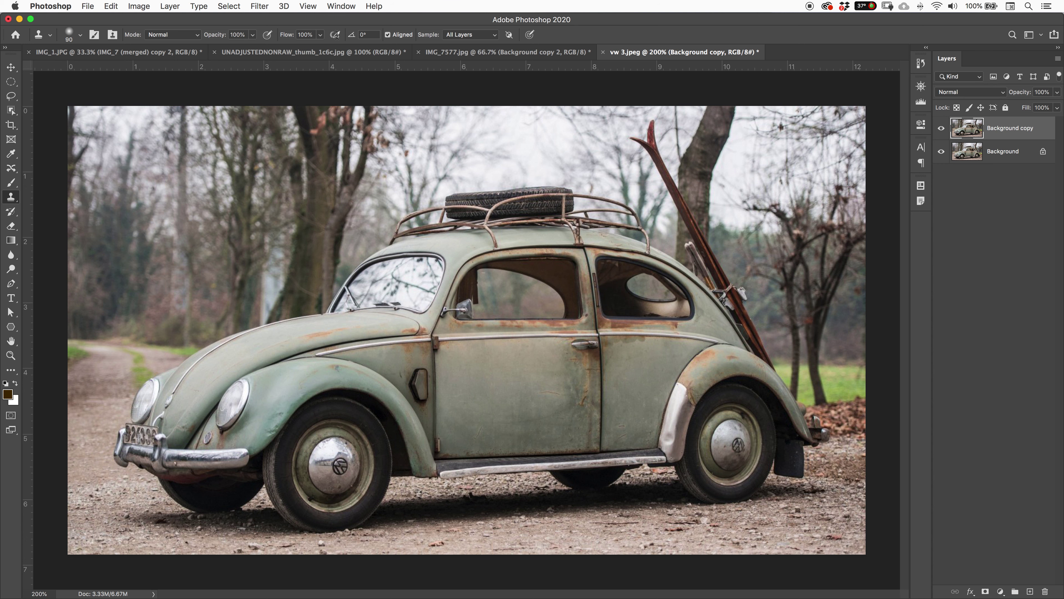
{"action": "left_click", "coordinate": [69, 37]}
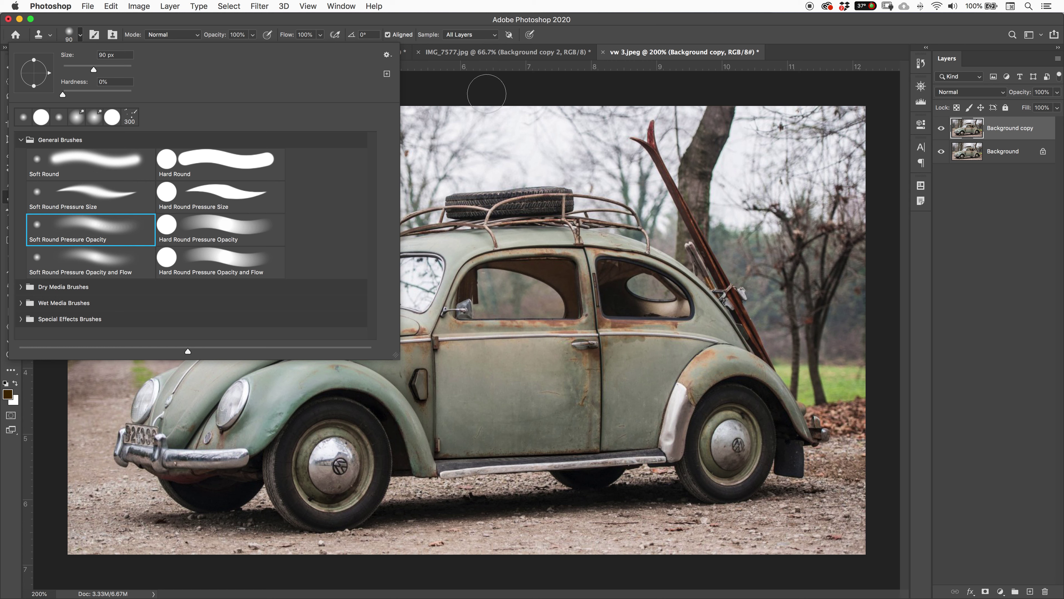
{"action": "left_click", "coordinate": [502, 87]}
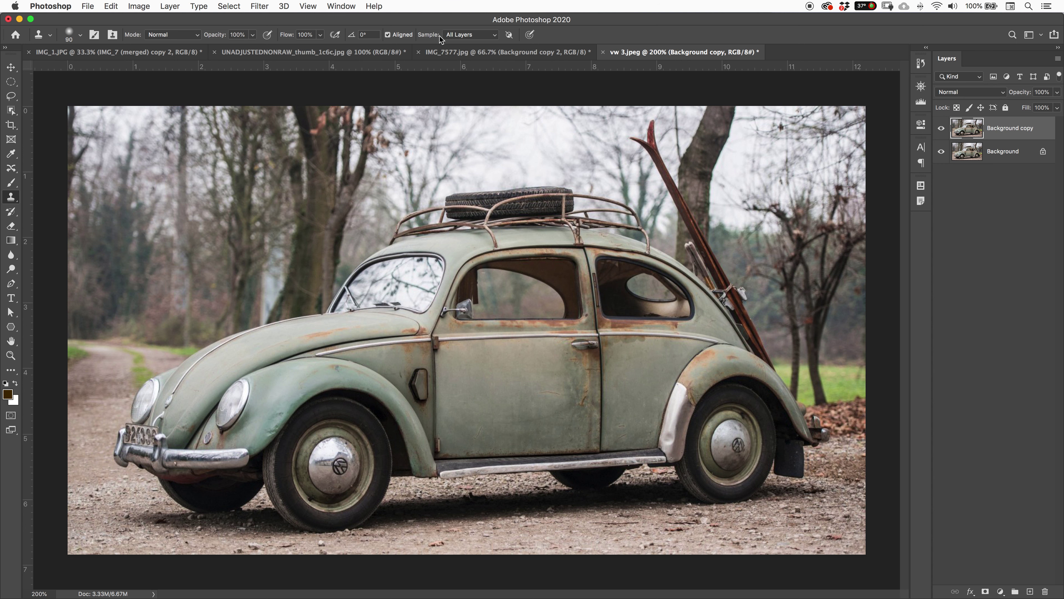
{"action": "left_click", "coordinate": [461, 34]}
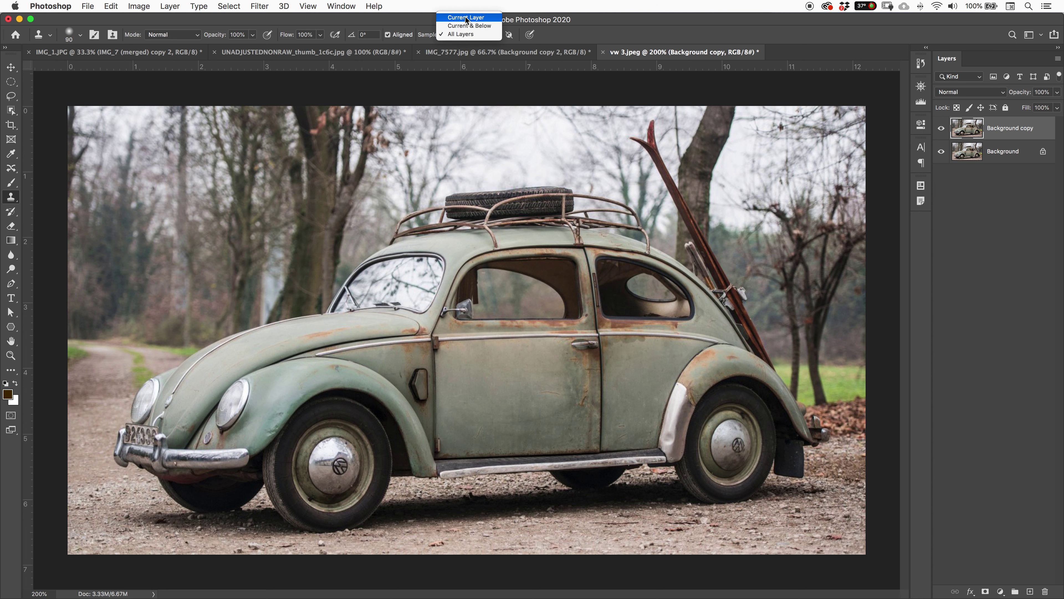
{"action": "left_click", "coordinate": [539, 36]}
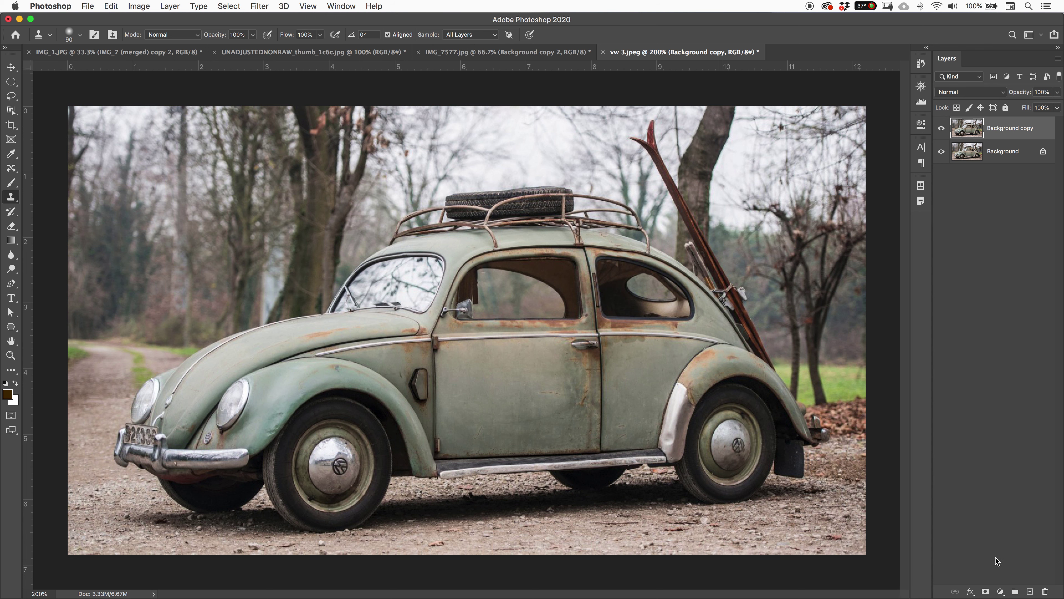
Step: Add a new empty layer above Background copy and keep the Clone Stamp sampling from All Layers
{"action": "left_click", "coordinate": [1027, 592]}
{"action": "left_click", "coordinate": [471, 35]}
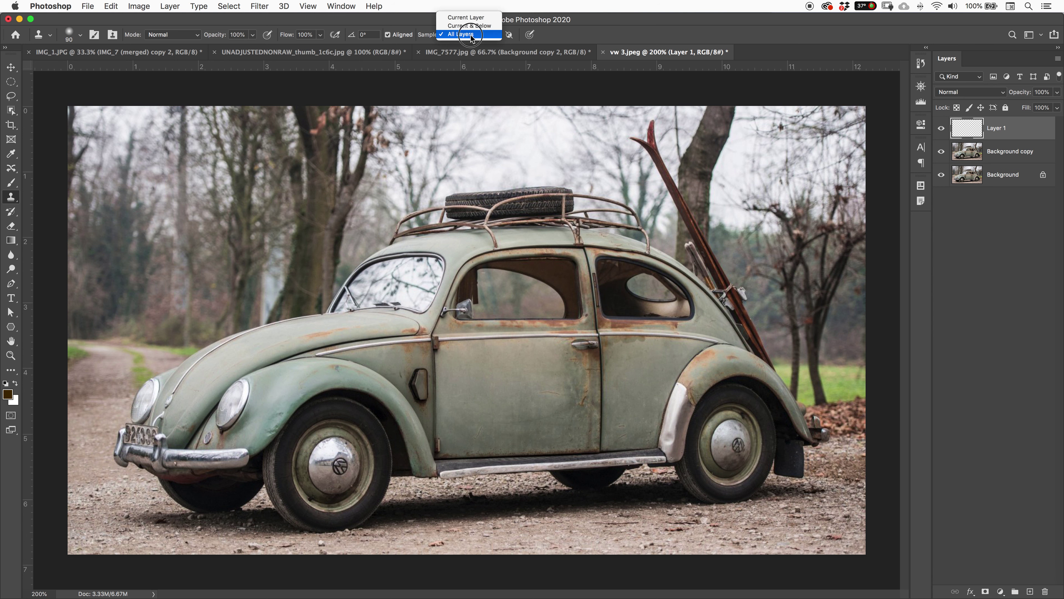
{"action": "left_click", "coordinate": [464, 35]}
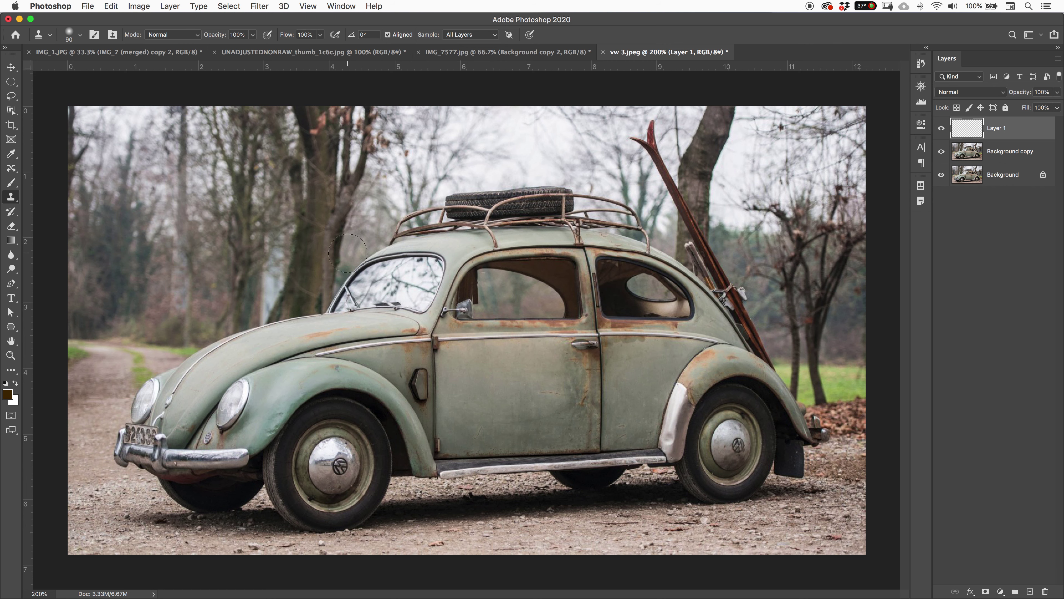
{"action": "left_click", "coordinate": [268, 34]}
Step: Reduce the Clone Stamp brush to 15 px and clone paint over the dark hood seam above the chrome trim
{"action": "key", "text": "super+equal"}
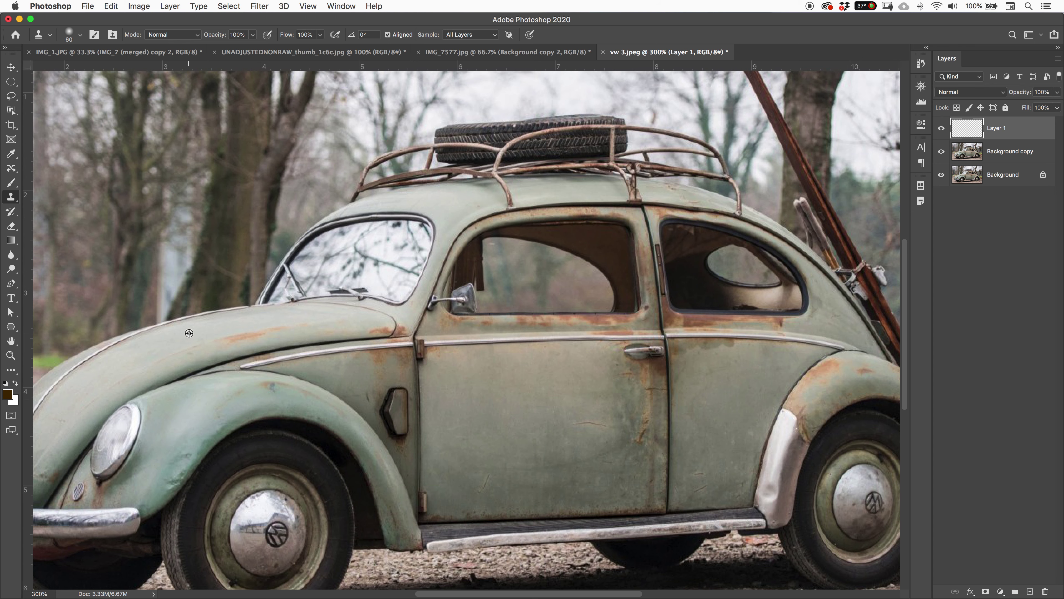
{"action": "key", "text": "super+equal"}
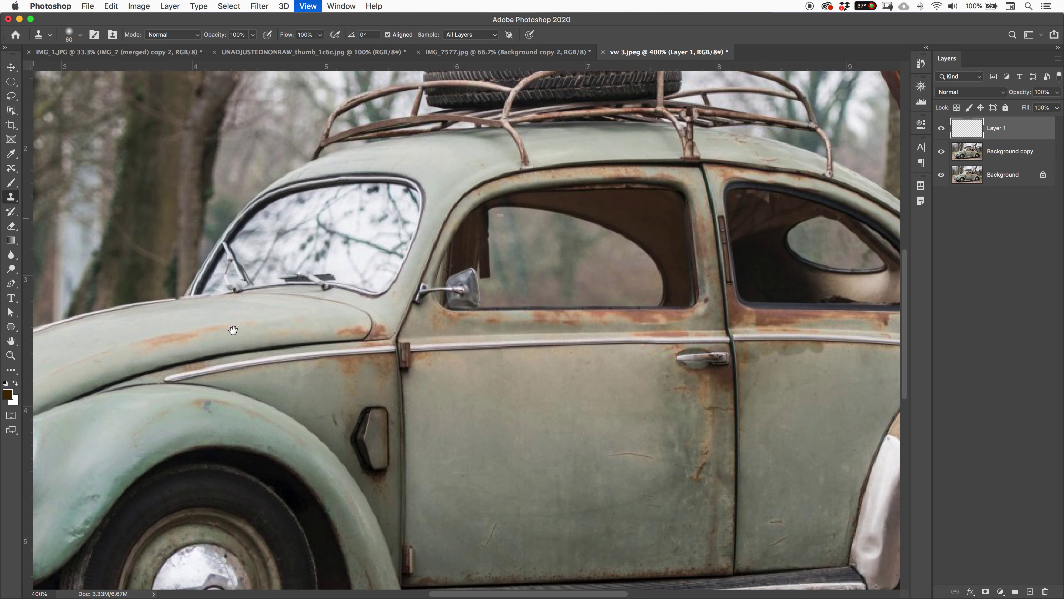
{"action": "scroll", "coordinate": [413, 268], "scroll_direction": "left", "scroll_amount": 3}
{"action": "key", "text": "bracketleft"}
{"action": "key", "text": "bracketleft"}
{"action": "key", "text": "bracketleft"}
{"action": "key", "text": "bracketleft"}
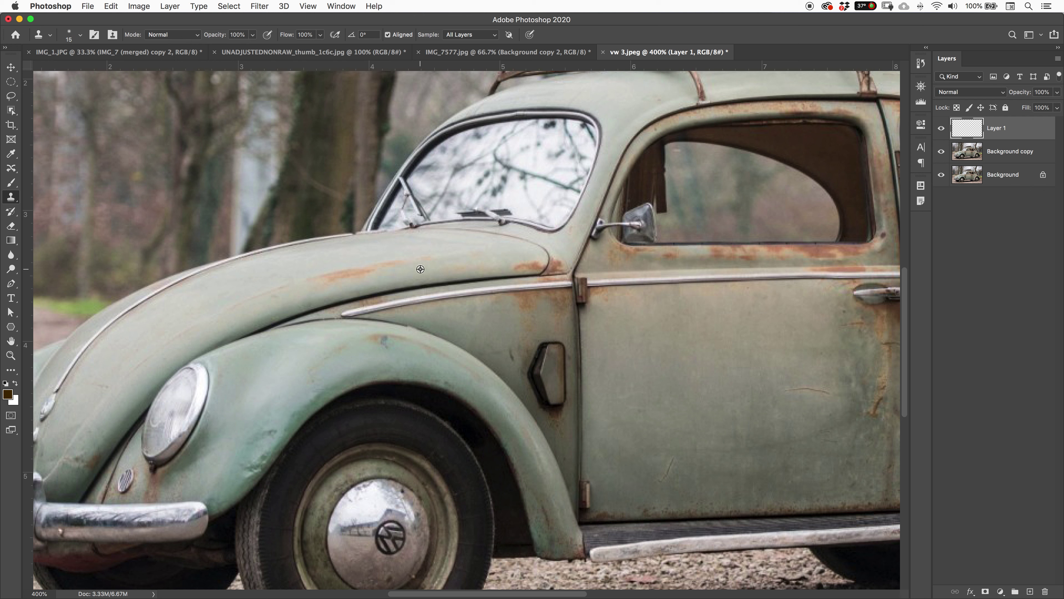
{"action": "scroll", "coordinate": [424, 284], "scroll_direction": "up", "scroll_amount": 5}
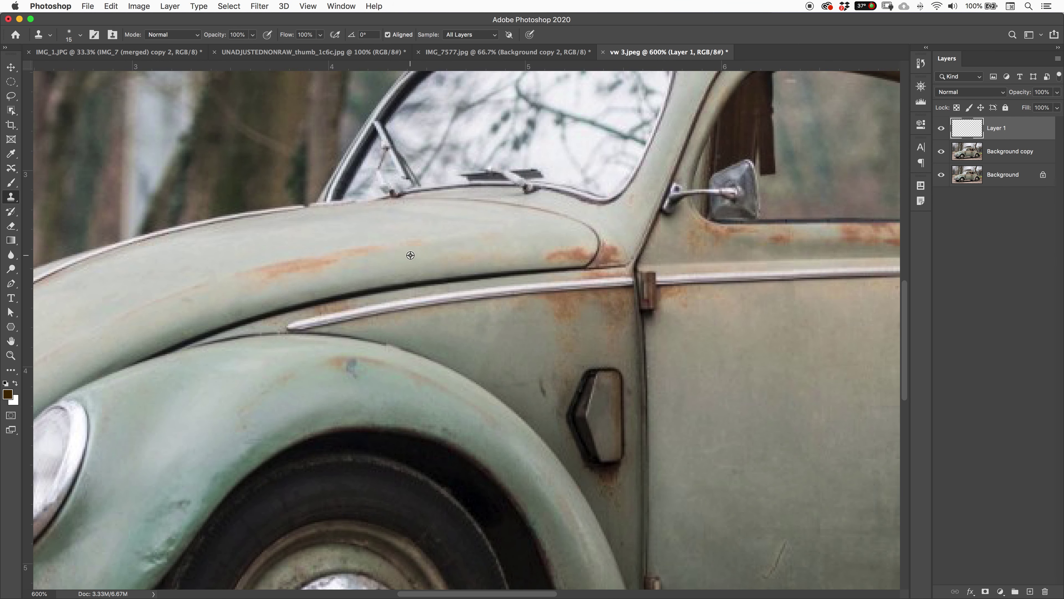
{"action": "left_click", "coordinate": [417, 285]}
{"action": "mouse_move", "coordinate": [417, 284]}
{"action": "left_mouse_down"}
{"action": "mouse_move", "coordinate": [465, 271]}
{"action": "mouse_move", "coordinate": [366, 288]}
{"action": "mouse_move", "coordinate": [509, 274]}
{"action": "mouse_move", "coordinate": [577, 255]}
{"action": "mouse_move", "coordinate": [586, 263]}
{"action": "left_mouse_up"}
{"action": "mouse_move", "coordinate": [468, 276]}
{"action": "left_mouse_down"}
{"action": "mouse_move", "coordinate": [367, 280]}
{"action": "mouse_move", "coordinate": [266, 309]}
{"action": "mouse_move", "coordinate": [304, 309]}
{"action": "mouse_move", "coordinate": [195, 331]}
{"action": "left_mouse_up"}
{"action": "mouse_move", "coordinate": [337, 275]}
{"action": "left_mouse_down"}
{"action": "mouse_move", "coordinate": [334, 253]}
{"action": "mouse_move", "coordinate": [346, 265]}
{"action": "mouse_move", "coordinate": [336, 244]}
{"action": "mouse_move", "coordinate": [343, 259]}
{"action": "mouse_move", "coordinate": [400, 262]}
{"action": "mouse_move", "coordinate": [356, 256]}
{"action": "left_mouse_up"}
Step: Sample clean paint and clone it over the upper rust streak on the hood
{"action": "left_click", "coordinate": [330, 243], "text": "alt"}
{"action": "left_click_drag", "start_coordinate": [274, 256], "coordinate": [380, 244]}
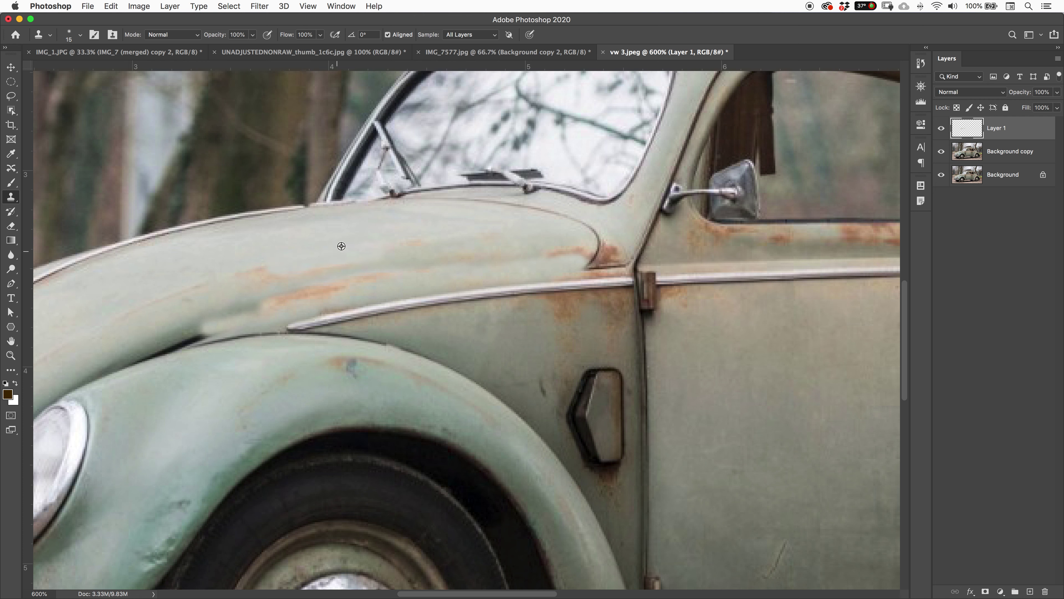
{"action": "left_click", "coordinate": [318, 256], "text": "alt"}
{"action": "mouse_move", "coordinate": [316, 263]}
{"action": "left_mouse_down"}
{"action": "mouse_move", "coordinate": [214, 278]}
{"action": "mouse_move", "coordinate": [236, 255]}
{"action": "left_mouse_up"}
Step: Lower the Clone Stamp opacity to 62% and blend clean paint over the lower rust streak on the hood
{"action": "left_click_drag", "start_coordinate": [222, 39], "coordinate": [206, 38]}
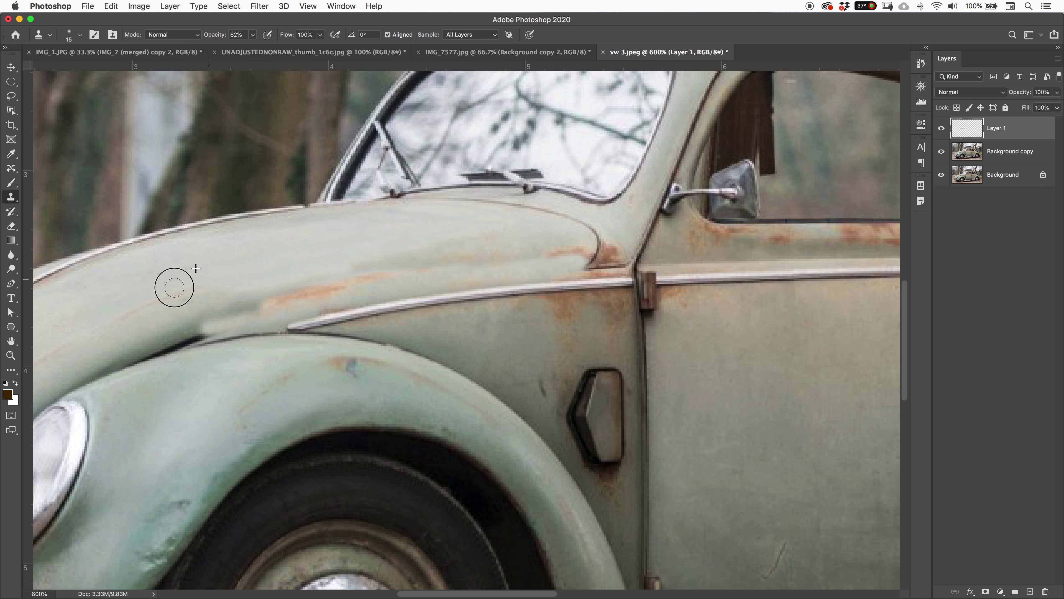
{"action": "left_click", "coordinate": [300, 280], "text": "alt"}
{"action": "left_click_drag", "start_coordinate": [344, 293], "coordinate": [324, 292]}
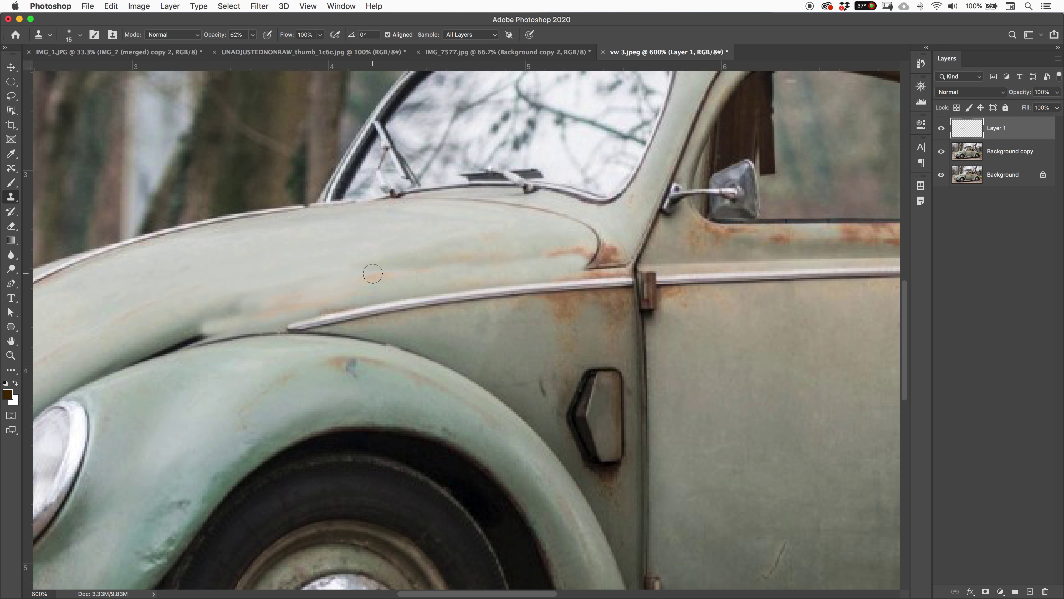
{"action": "left_click_drag", "start_coordinate": [237, 304], "coordinate": [217, 297]}
Step: Clone over the leftover seam edge where the hood meets the front fender
{"action": "key", "text": "super+minus"}
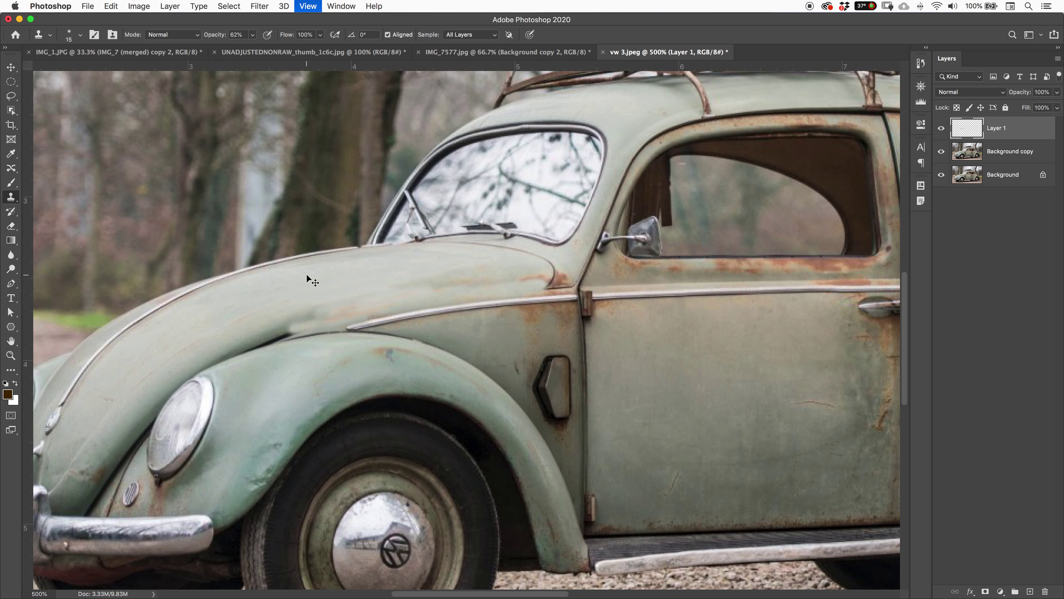
{"action": "key", "text": "super+minus"}
{"action": "key", "text": "super+minus"}
{"action": "scroll", "coordinate": [384, 321], "scroll_direction": "right", "scroll_amount": 5}
{"action": "scroll", "coordinate": [384, 321], "scroll_direction": "left", "scroll_amount": 1}
{"action": "mouse_move", "coordinate": [250, 322]}
{"action": "left_mouse_down"}
{"action": "mouse_move", "coordinate": [224, 352]}
{"action": "mouse_move", "coordinate": [236, 342]}
{"action": "left_mouse_up"}
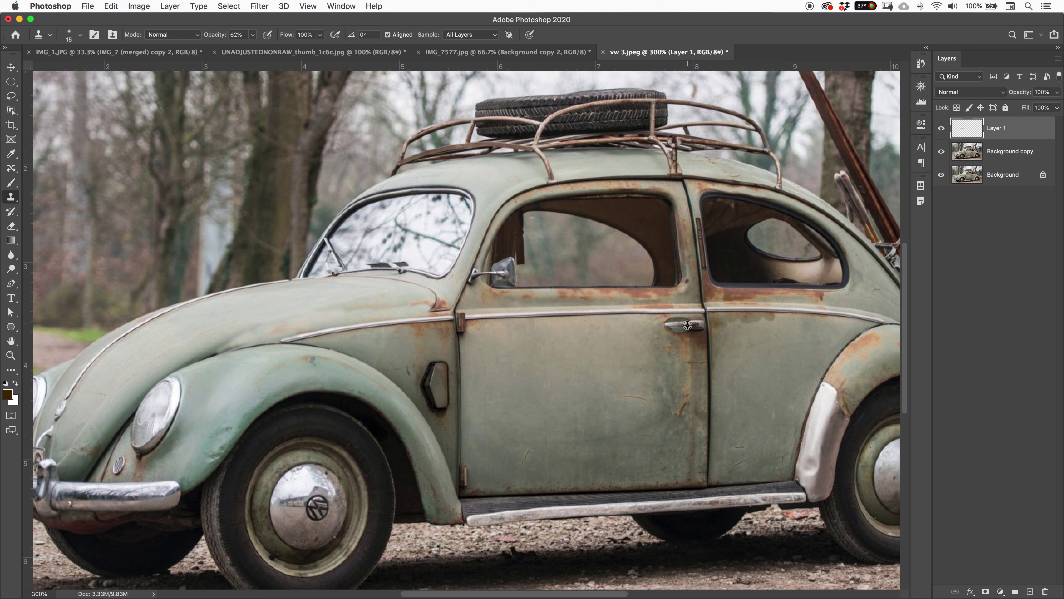
Step: Enlarge the Clone Stamp brush to 30 px and clone the door handle onto the middle of the front door
{"action": "key", "text": "bracketright"}
{"action": "mouse_move", "coordinate": [592, 367]}
{"action": "left_mouse_down"}
{"action": "mouse_move", "coordinate": [568, 364]}
{"action": "mouse_move", "coordinate": [598, 375]}
{"action": "left_mouse_up"}
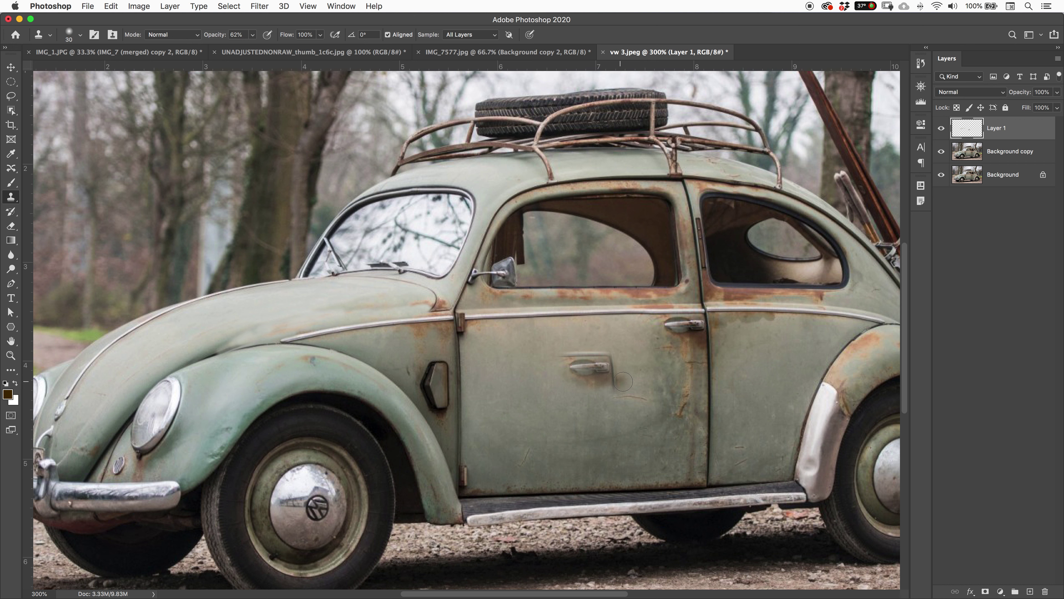
{"action": "left_click_drag", "start_coordinate": [612, 374], "coordinate": [574, 369]}
{"action": "key", "text": "bracketleft"}
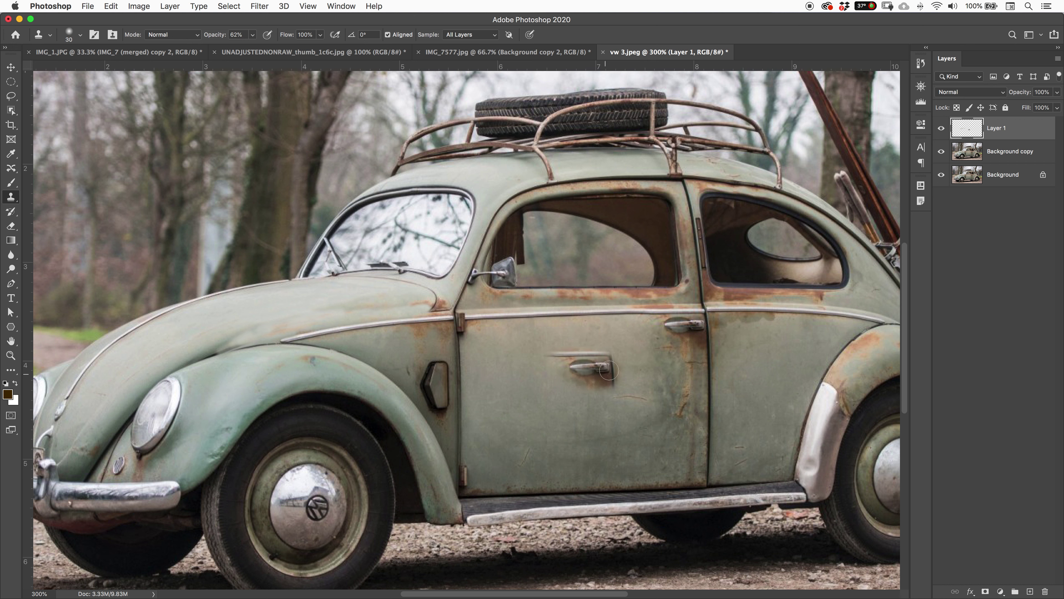